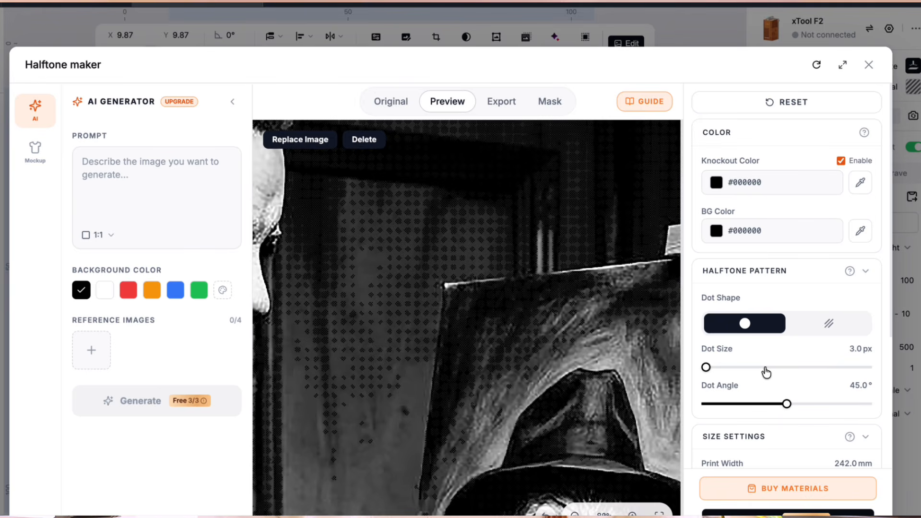
# Set the halftone dot size to 8 px.
pyautogui.click(737, 369)
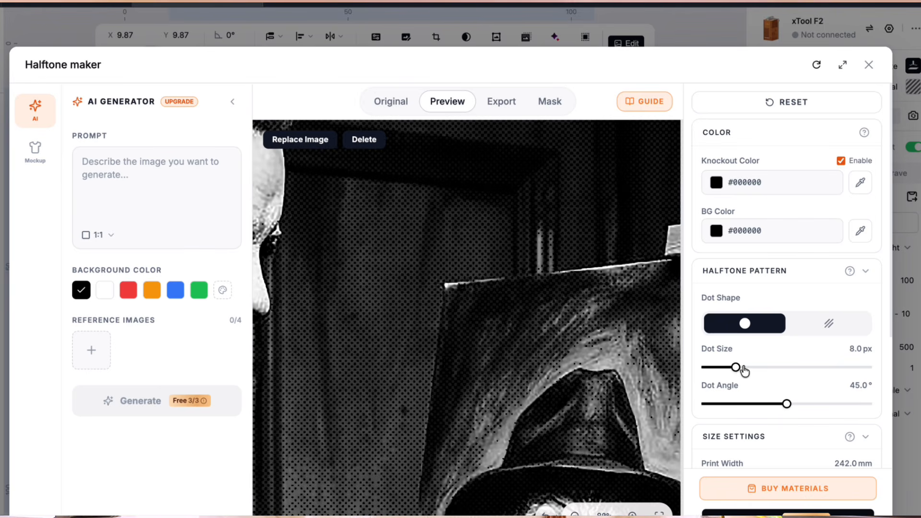
pyautogui.click(742, 368)
pyautogui.moveTo(743, 368); pyautogui.dragTo(734, 369)
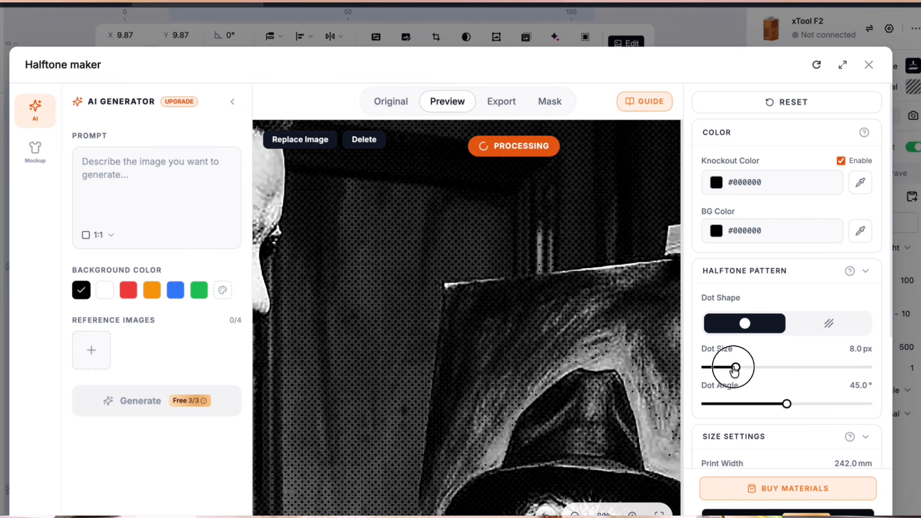
pyautogui.click(731, 367)
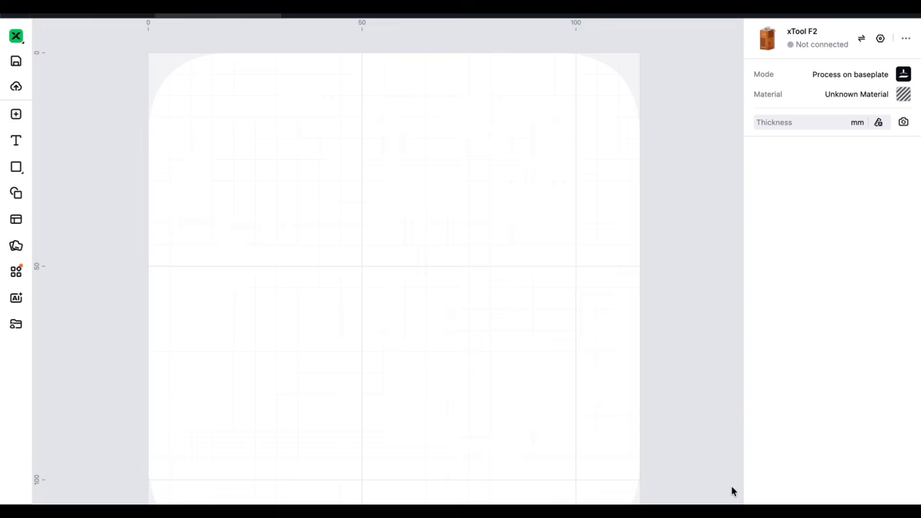
# Import the image "for halftone video.png" from the Desktop onto the empty canvas.
pyautogui.click(16, 36)
pyautogui.moveTo(76, 70)
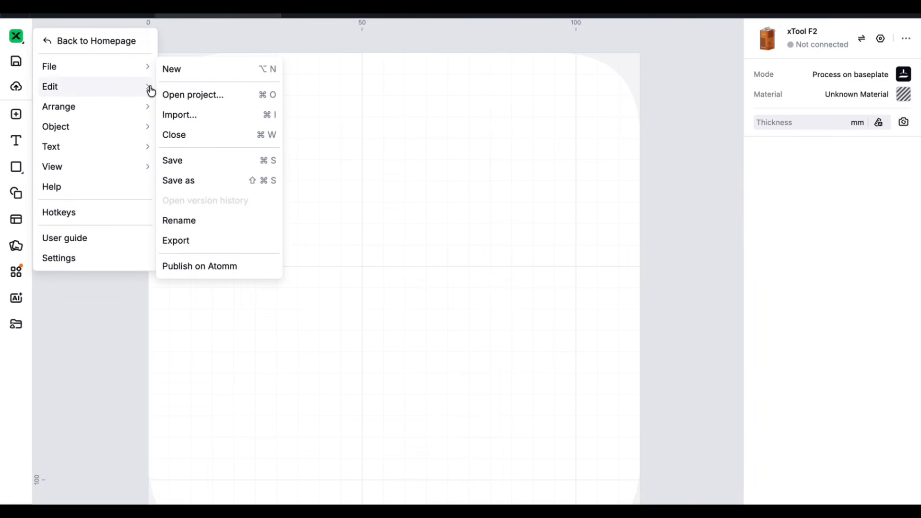
pyautogui.click(181, 115)
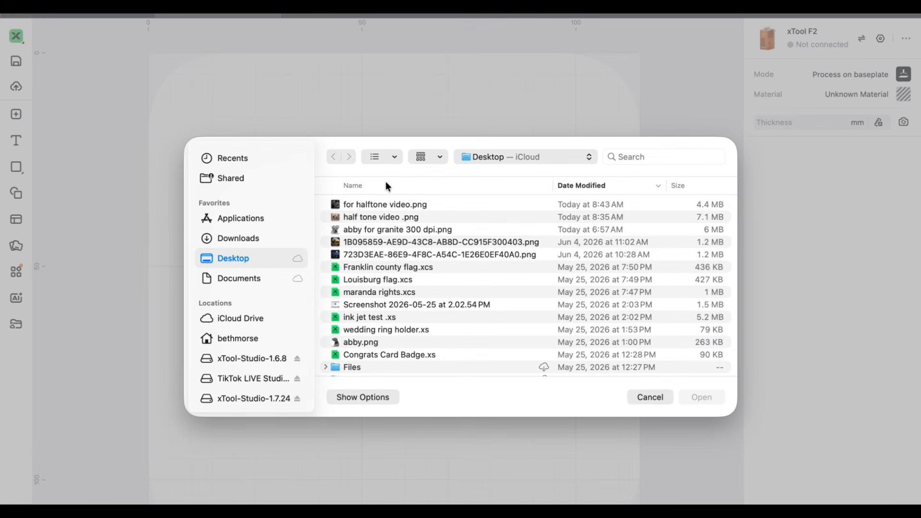
pyautogui.click(405, 206)
pyautogui.click(700, 398)
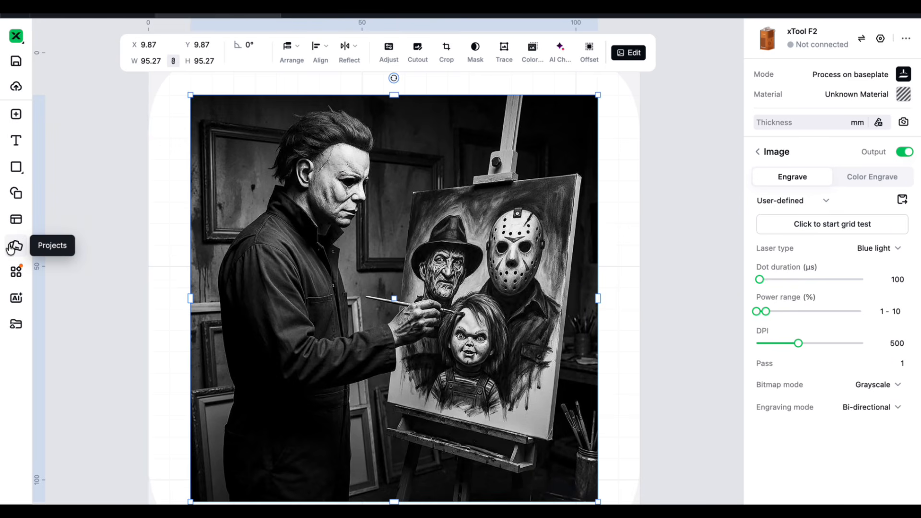
# Start a new project in the Halftone maker app and permanently dismiss its contest notice.
pyautogui.click(17, 271)
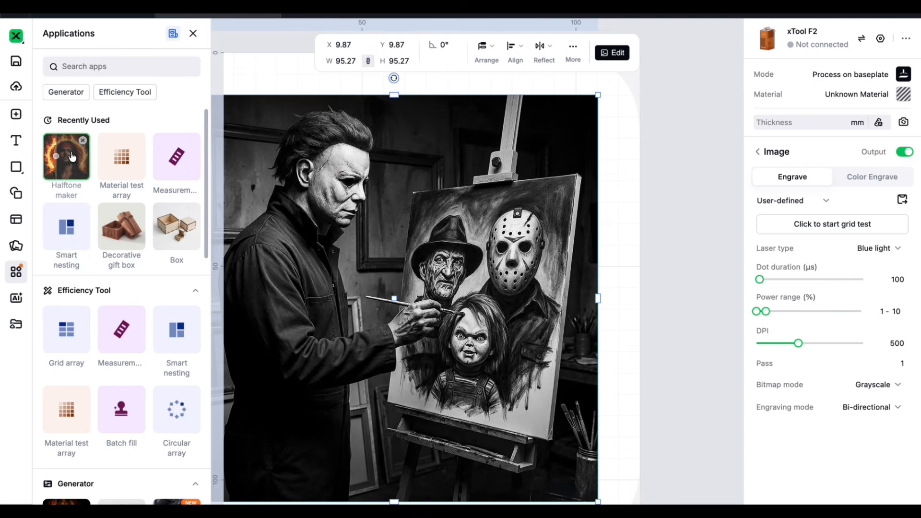
pyautogui.click(69, 156)
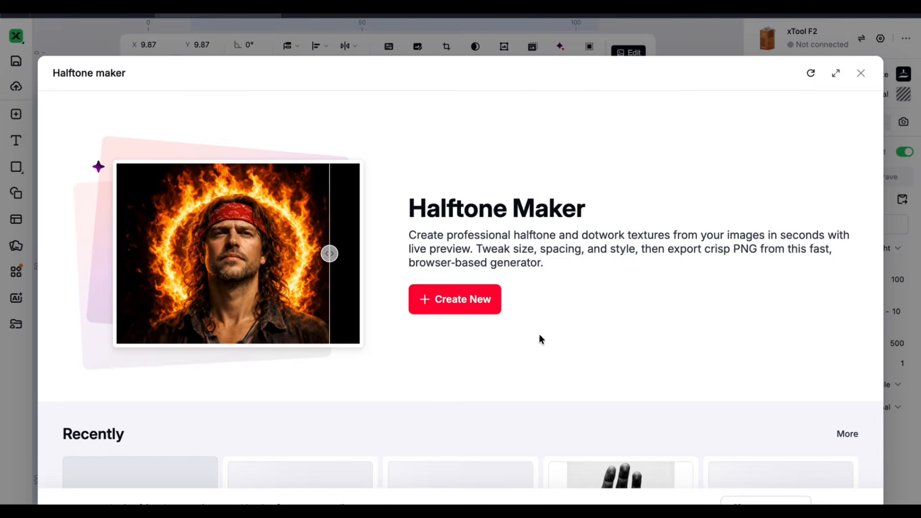
pyautogui.click(467, 305)
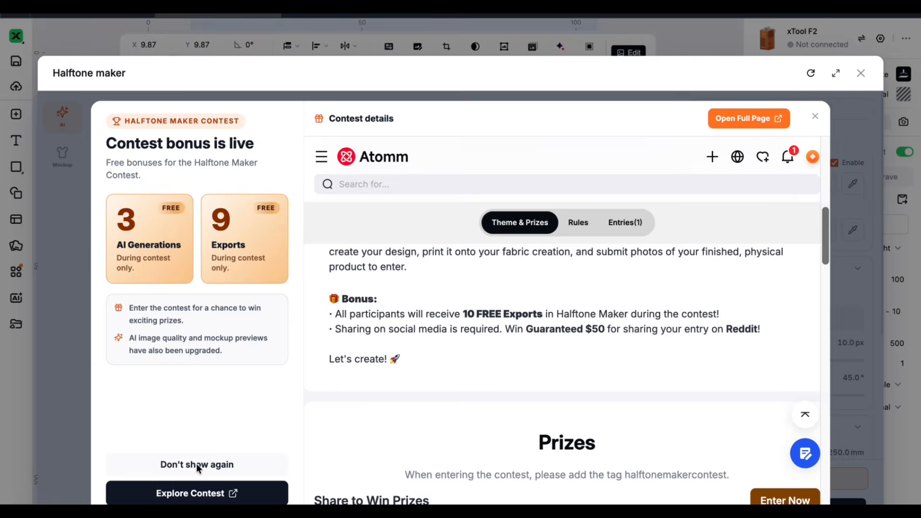
pyautogui.click(197, 464)
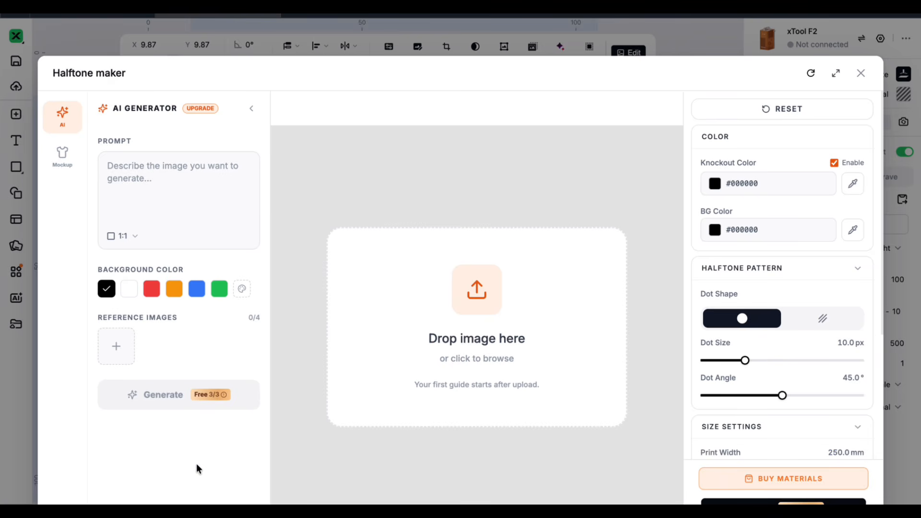
# Load "for halftone video.png" from the Desktop into the new Halftone maker project.
pyautogui.click(483, 358)
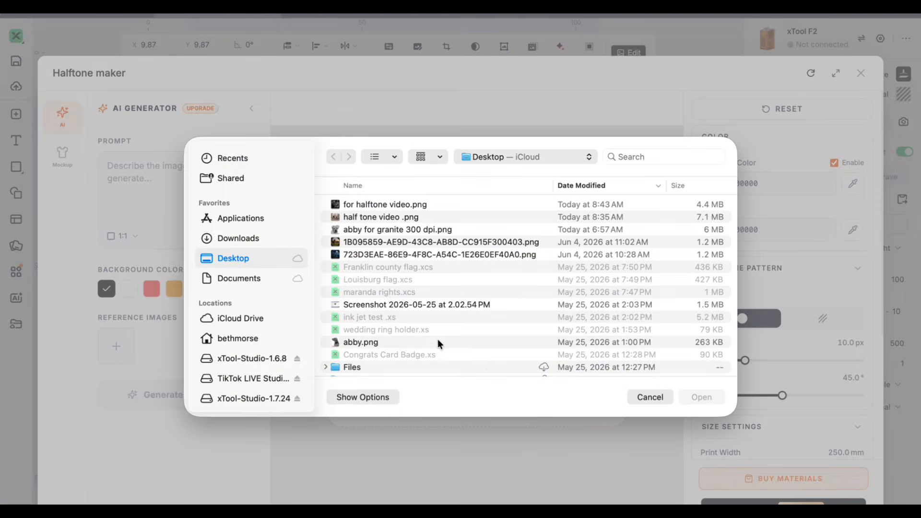
pyautogui.click(382, 204)
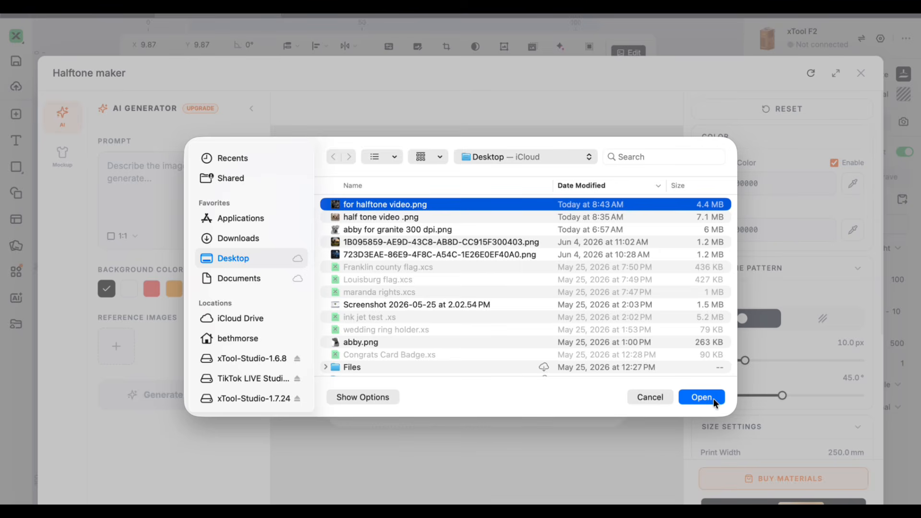
pyautogui.click(701, 397)
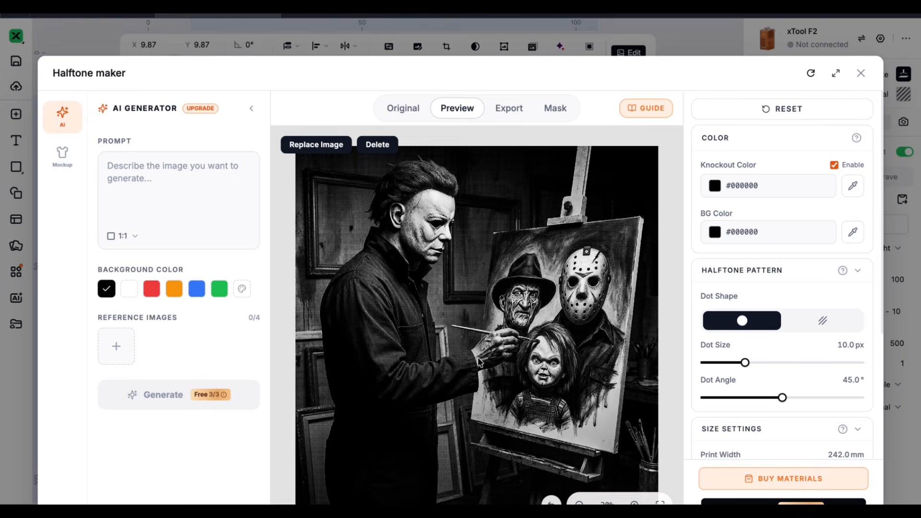
# Try the line shape for the halftone pattern and switch back to round dots.
pyautogui.scroll(5, 477, 363)
pyautogui.scroll(-5, 477, 363)
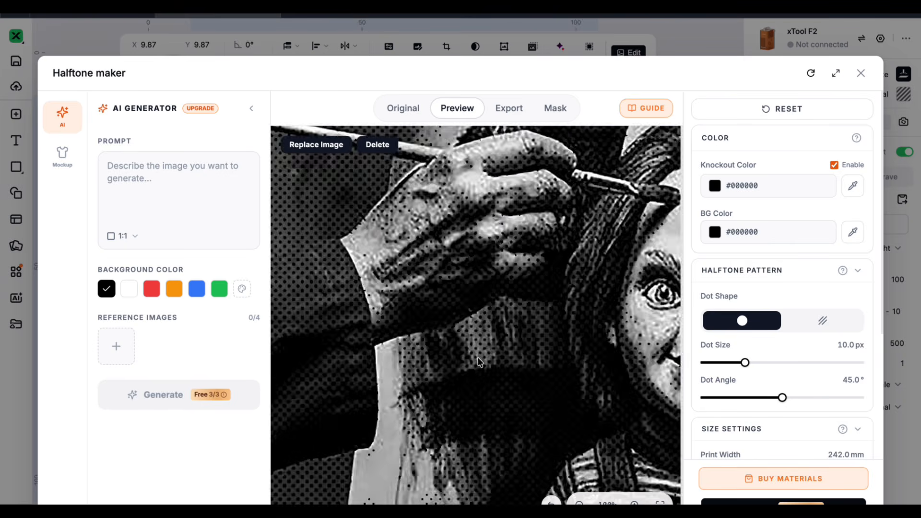
pyautogui.scroll(4, 481, 352)
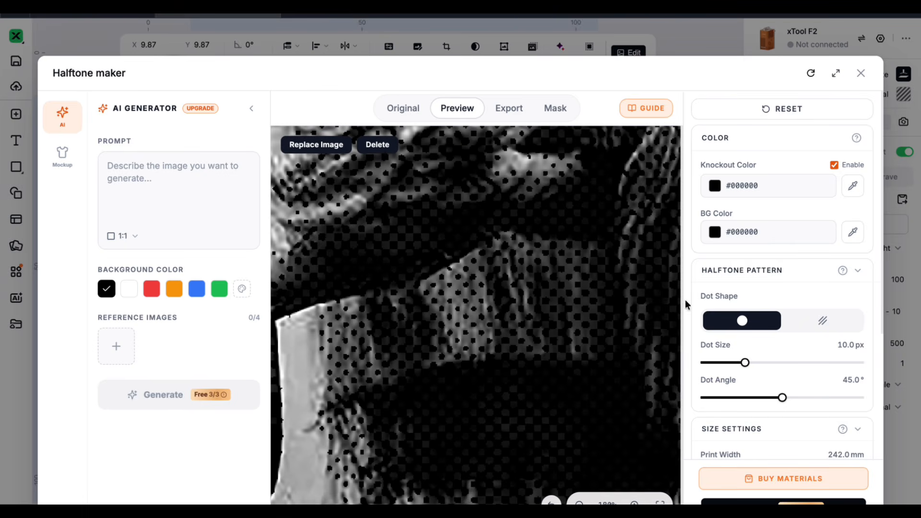
pyautogui.click(827, 326)
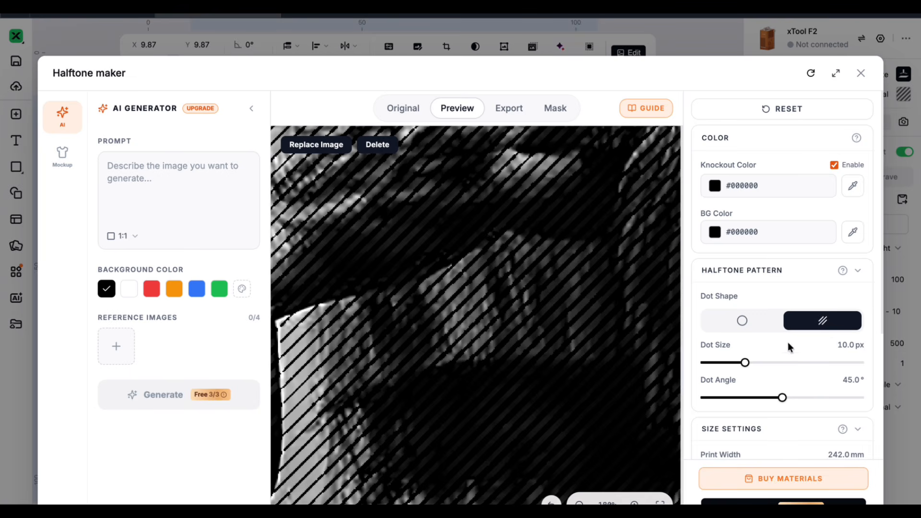
pyautogui.click(741, 321)
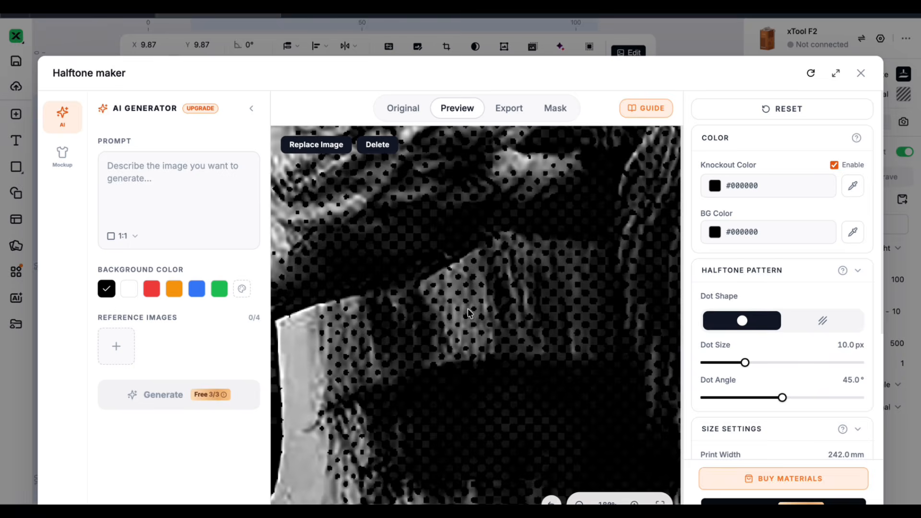
# Try halftone dot sizes of 15 px, 21 px and 3 px to compare their effect on the image.
pyautogui.scroll(-10, 469, 313)
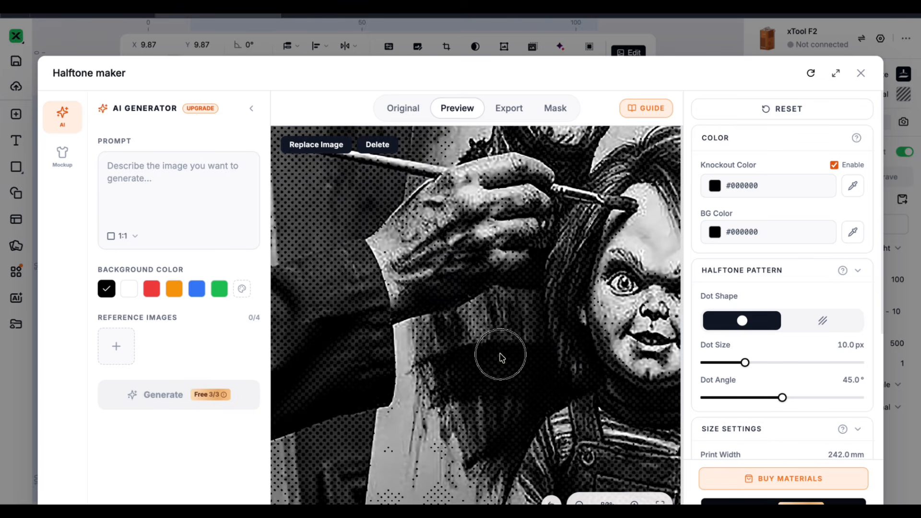
pyautogui.scroll(6, 440, 275)
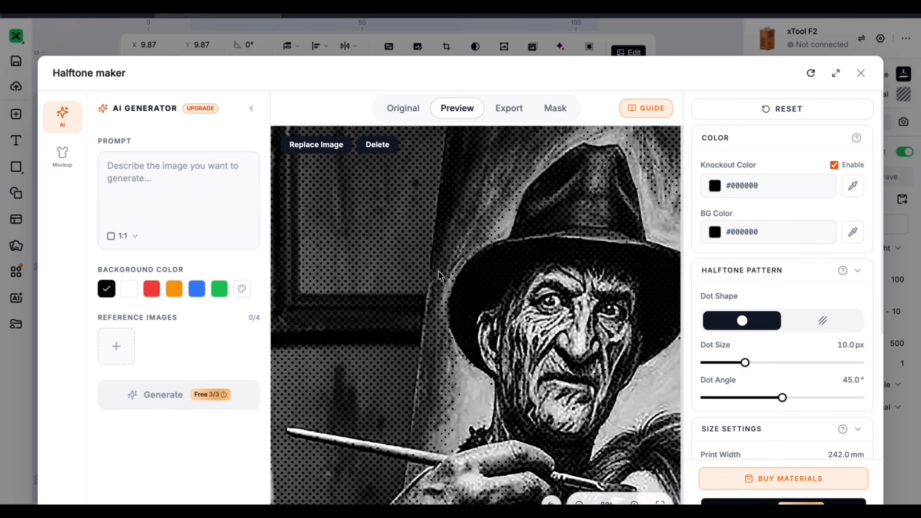
pyautogui.scroll(5, 440, 275)
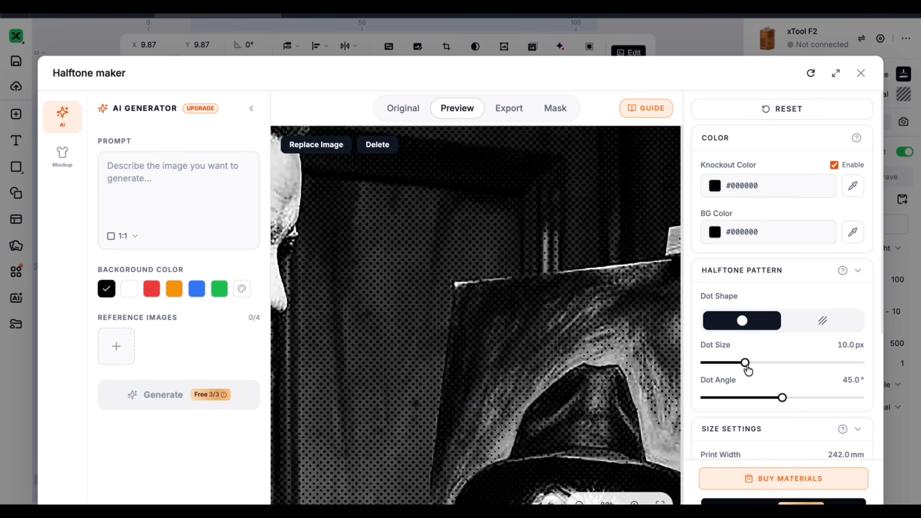
pyautogui.moveTo(745, 363); pyautogui.dragTo(773, 363)
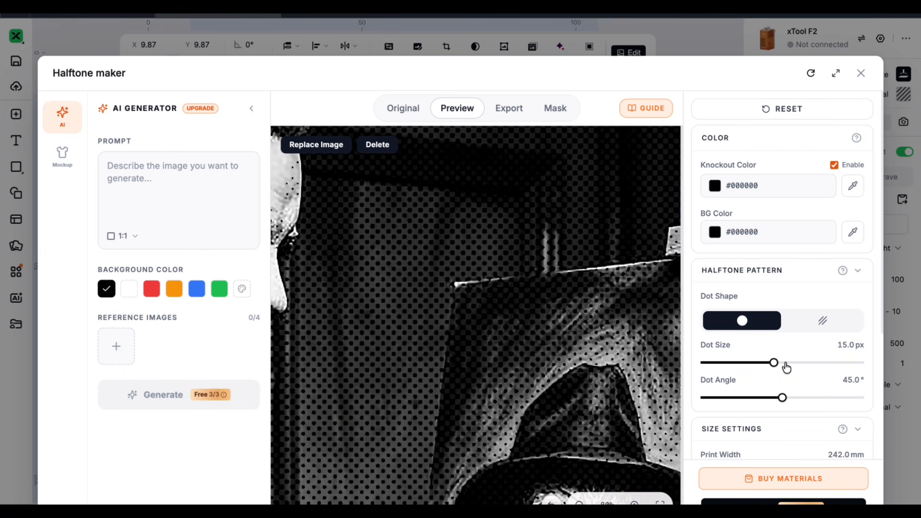
pyautogui.click(807, 364)
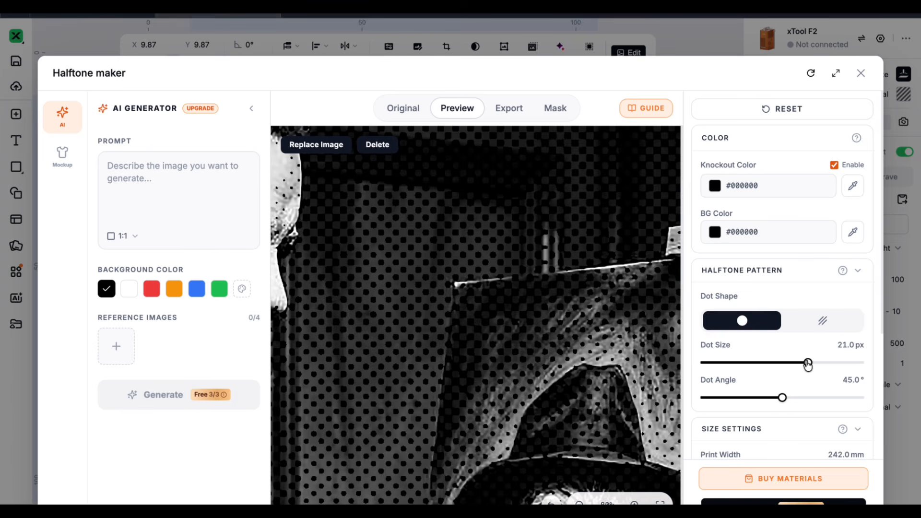
pyautogui.click(703, 364)
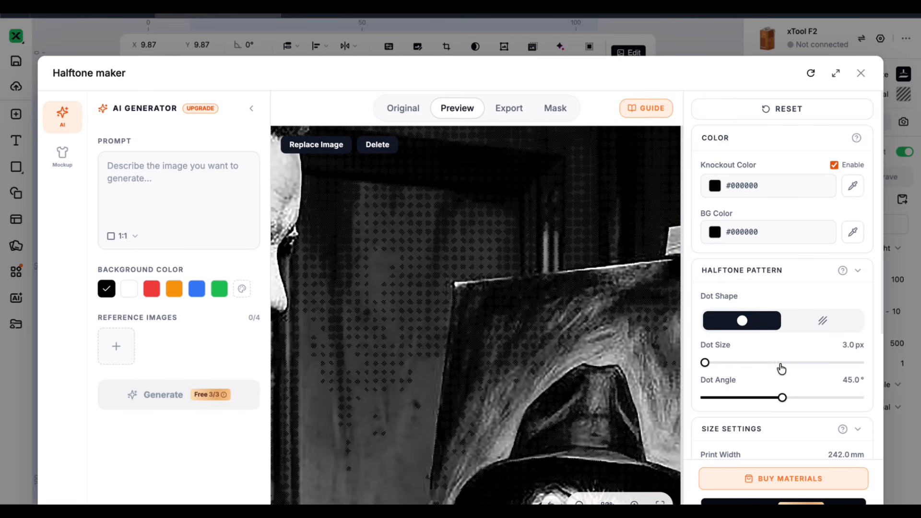
# Set the dot size of the round halftone pattern to 8 px.
pyautogui.click(735, 365)
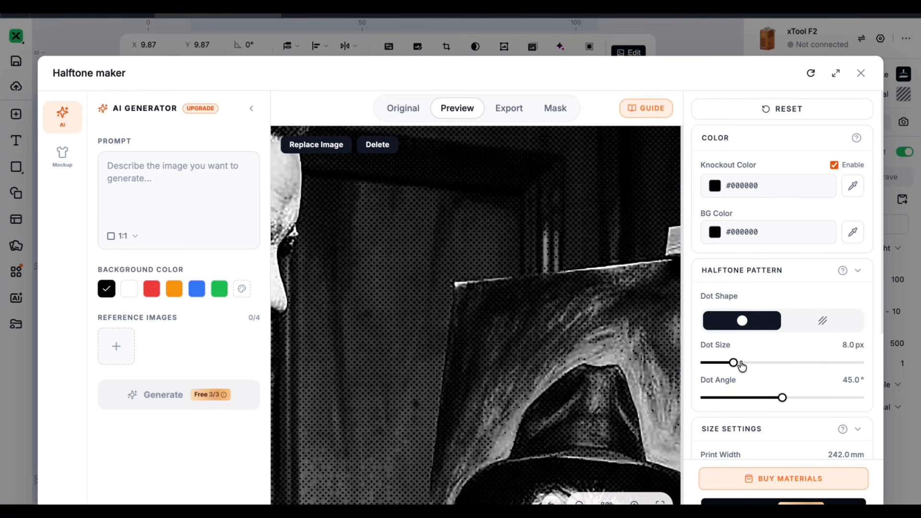
pyautogui.click(740, 364)
pyautogui.moveTo(741, 364); pyautogui.dragTo(732, 366)
# Try halftone dot angles of 56° and 43°, and set the dot angle to 47°.
pyautogui.scroll(6, 497, 371)
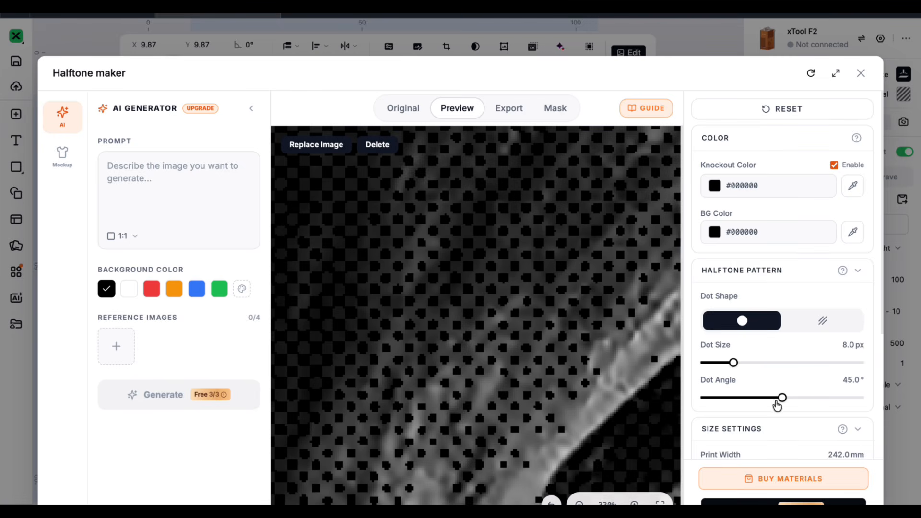
pyautogui.moveTo(784, 400); pyautogui.dragTo(801, 399)
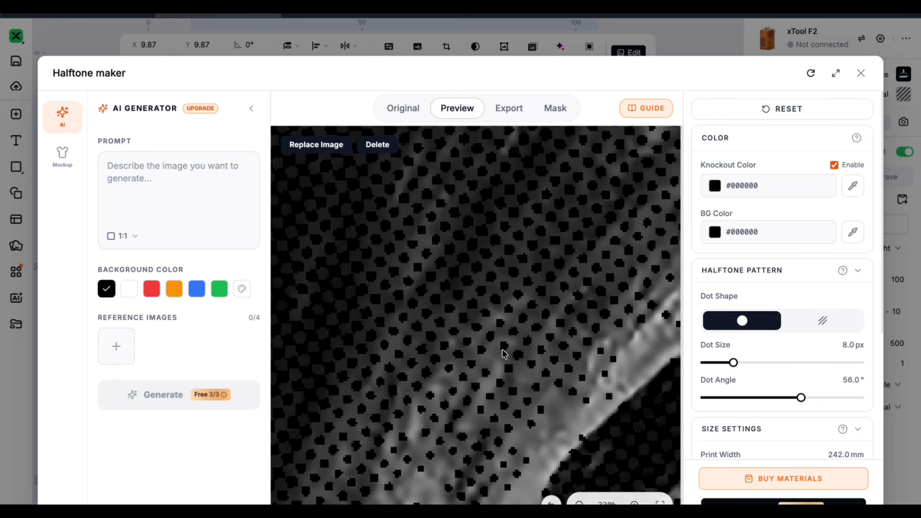
pyautogui.click(802, 397)
pyautogui.moveTo(802, 397); pyautogui.dragTo(778, 399)
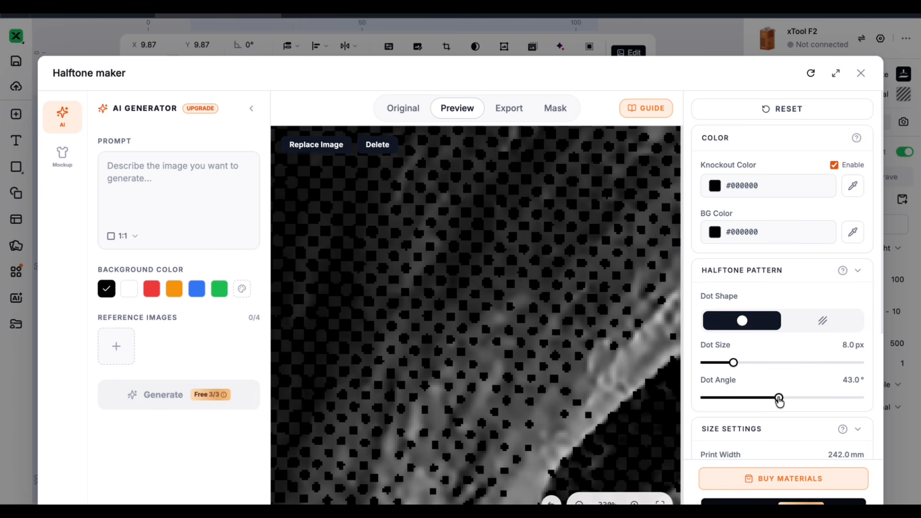
pyautogui.moveTo(778, 401)
pyautogui.mouseDown()
pyautogui.moveTo(757, 402)
pyautogui.moveTo(786, 403)
pyautogui.mouseUp()
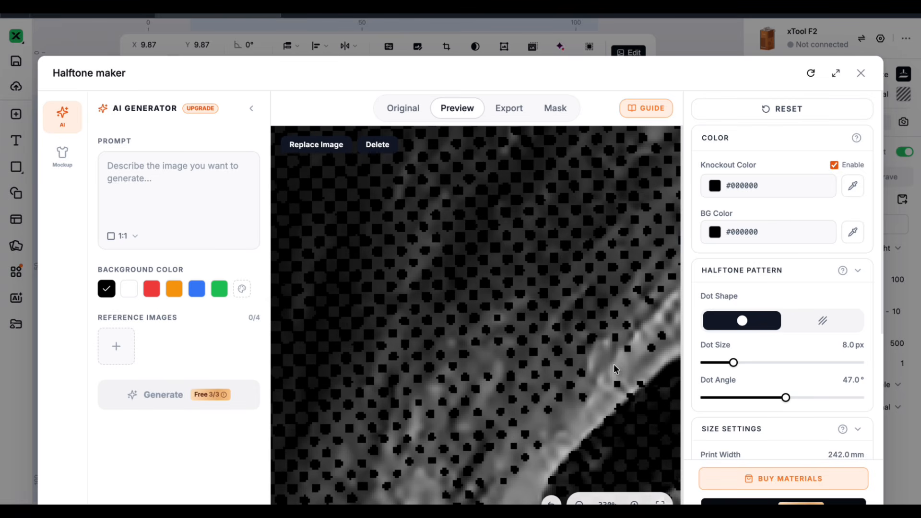
# Inspect the halftone dots up close across the image preview and review the print and product width settings.
pyautogui.scroll(-10, 581, 368)
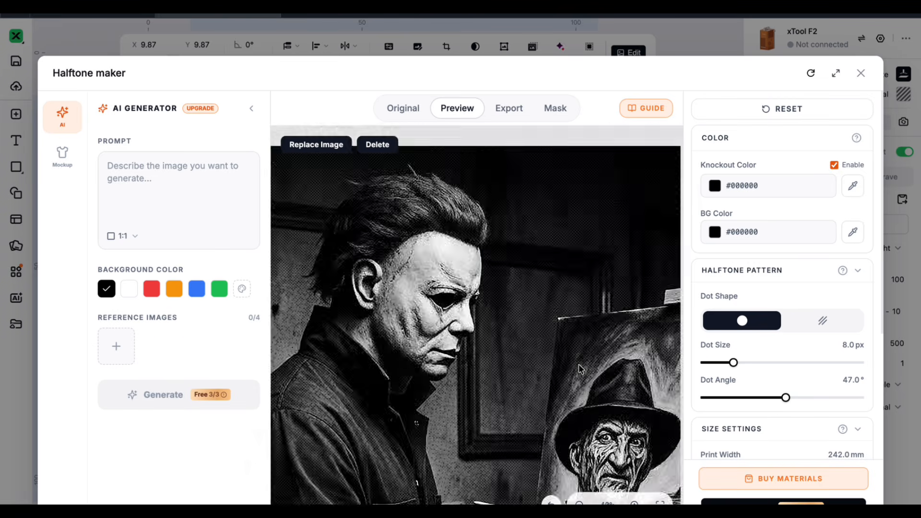
pyautogui.scroll(10, 603, 372)
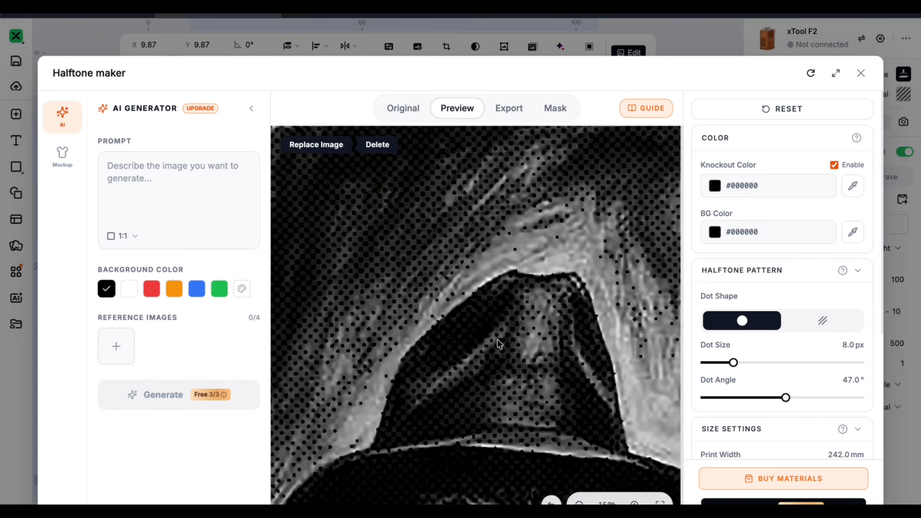
pyautogui.scroll(-10, 498, 343)
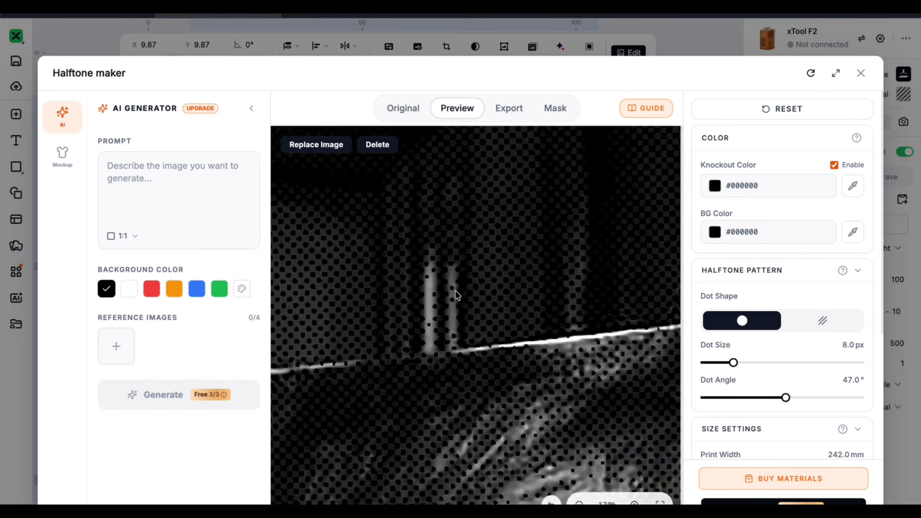
pyautogui.scroll(-1, 457, 297)
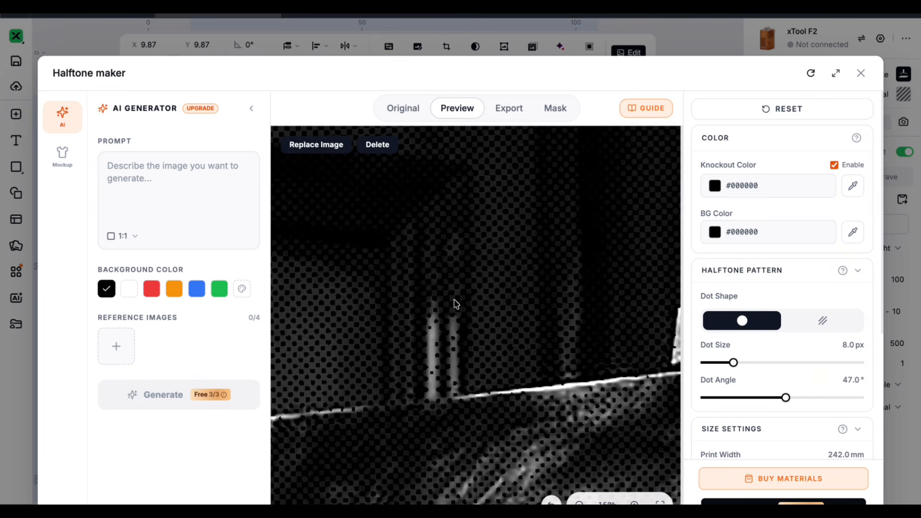
pyautogui.scroll(-9, 454, 300)
pyautogui.scroll(10, 454, 299)
pyautogui.scroll(-8, 453, 299)
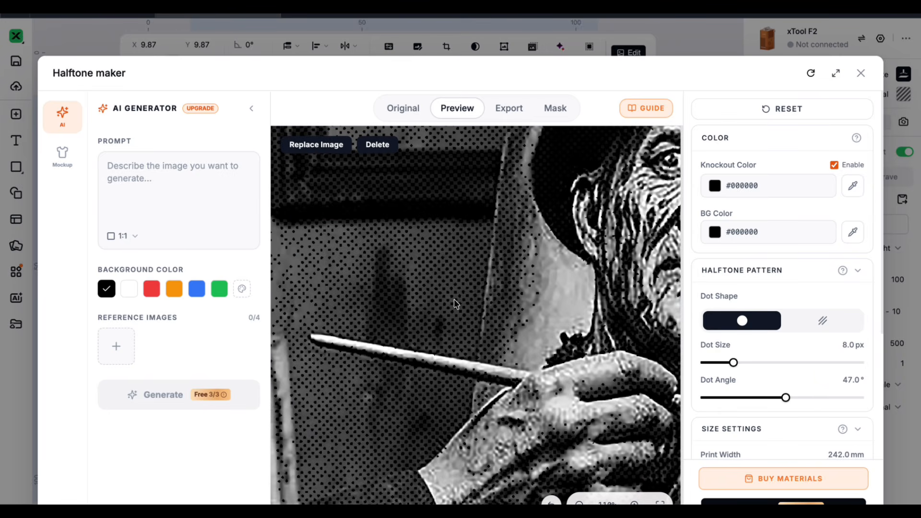
pyautogui.scroll(-2, 811, 432)
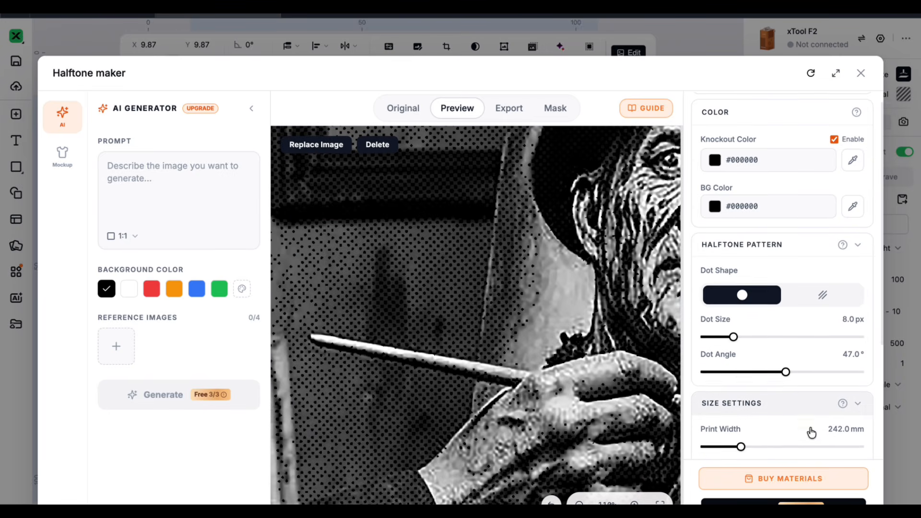
pyautogui.scroll(-1, 811, 432)
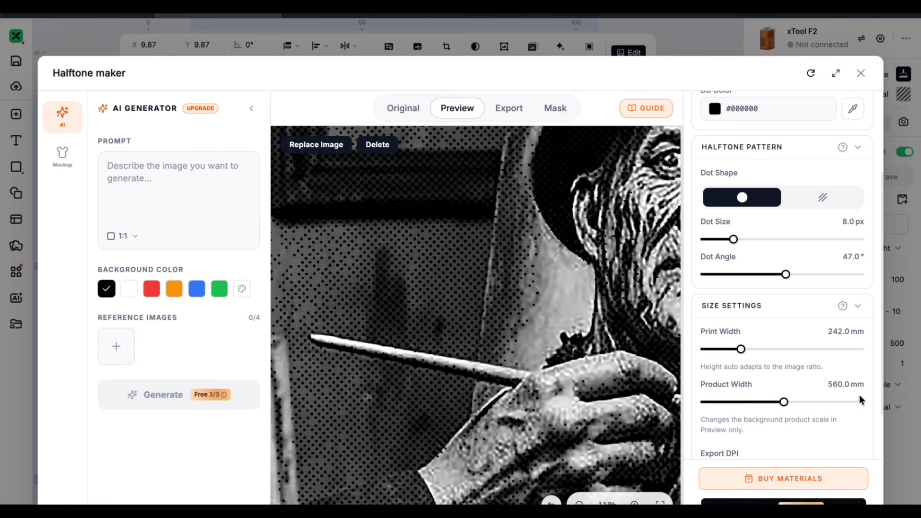
# Examine the 47° halftone in the Export view, checking the dot pattern both close up and over the whole image.
pyautogui.scroll(-3, 829, 394)
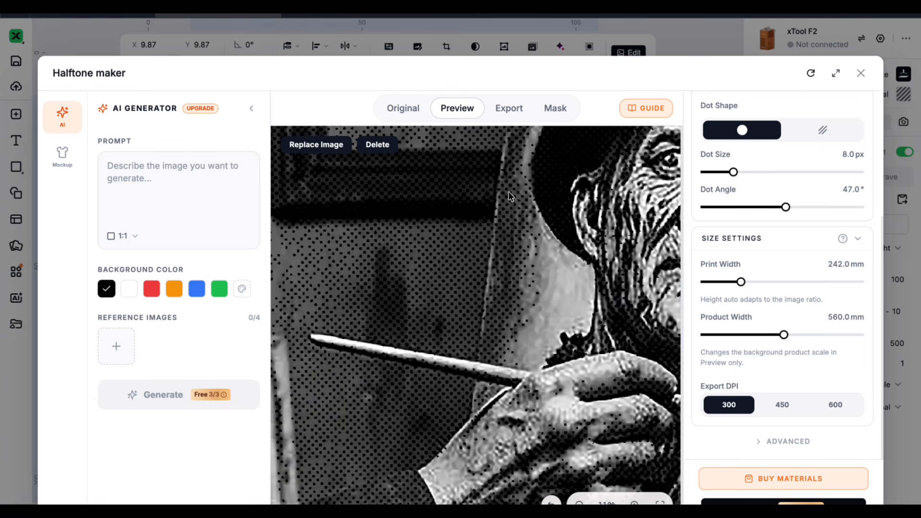
pyautogui.click(509, 108)
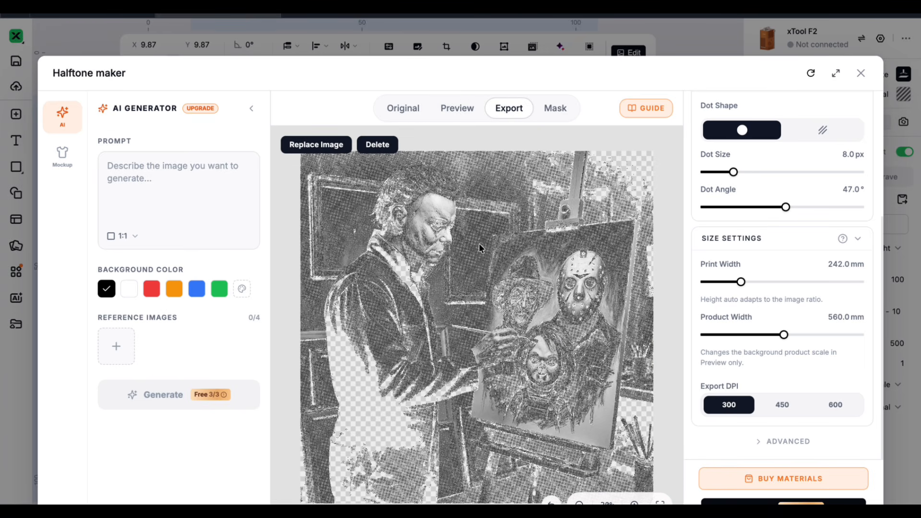
pyautogui.scroll(5, 478, 243)
pyautogui.scroll(-5, 479, 243)
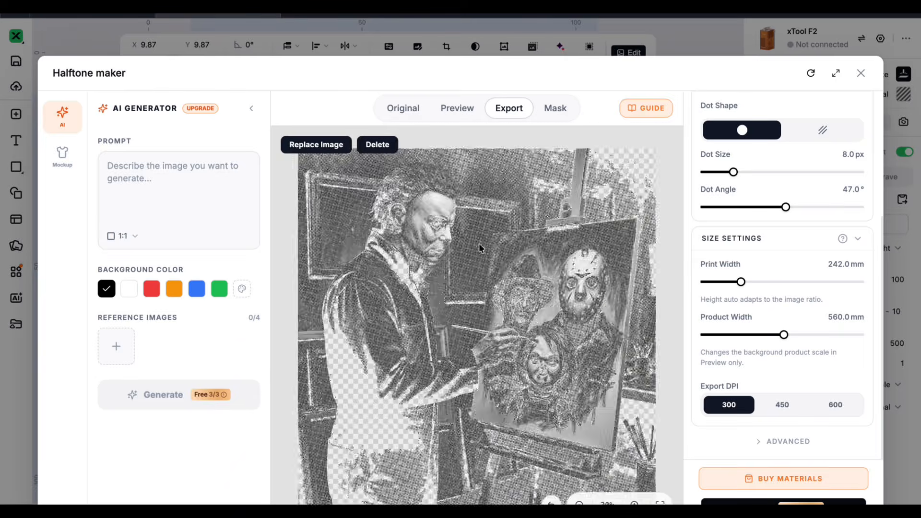
pyautogui.scroll(5, 478, 243)
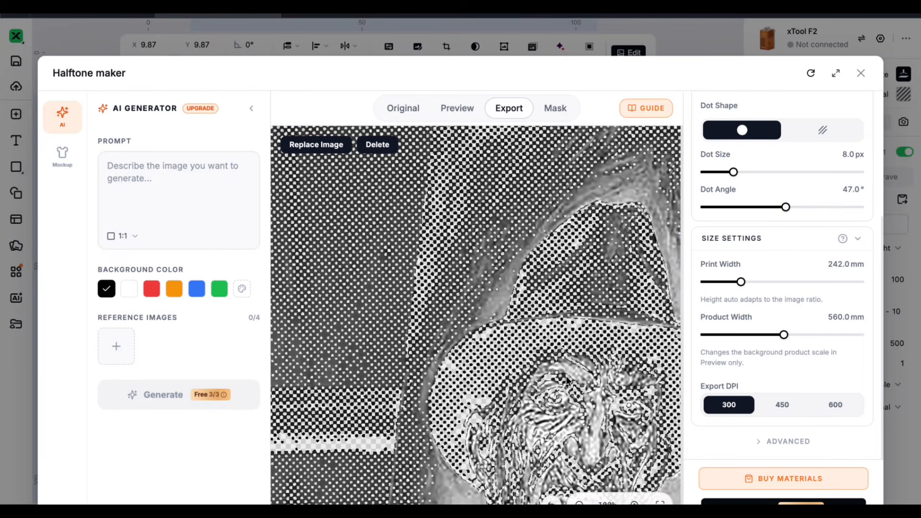
pyautogui.scroll(-8, 567, 380)
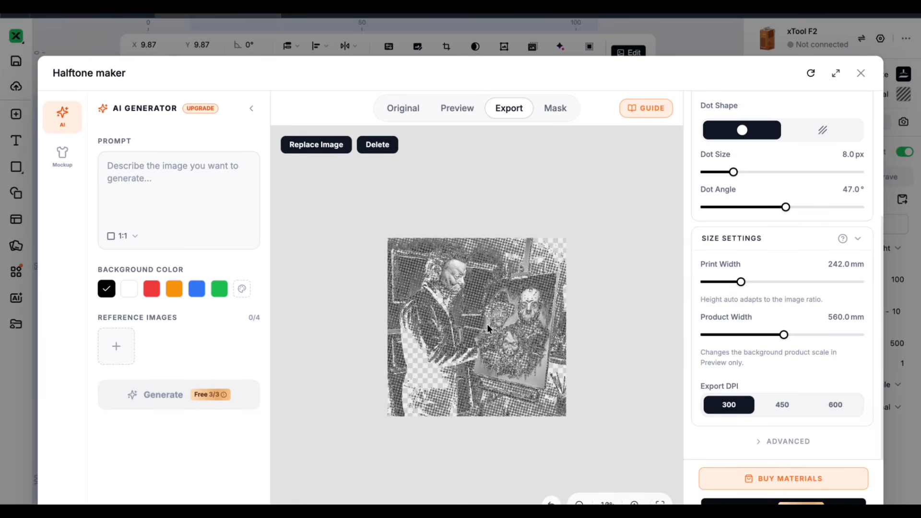
pyautogui.scroll(5, 487, 323)
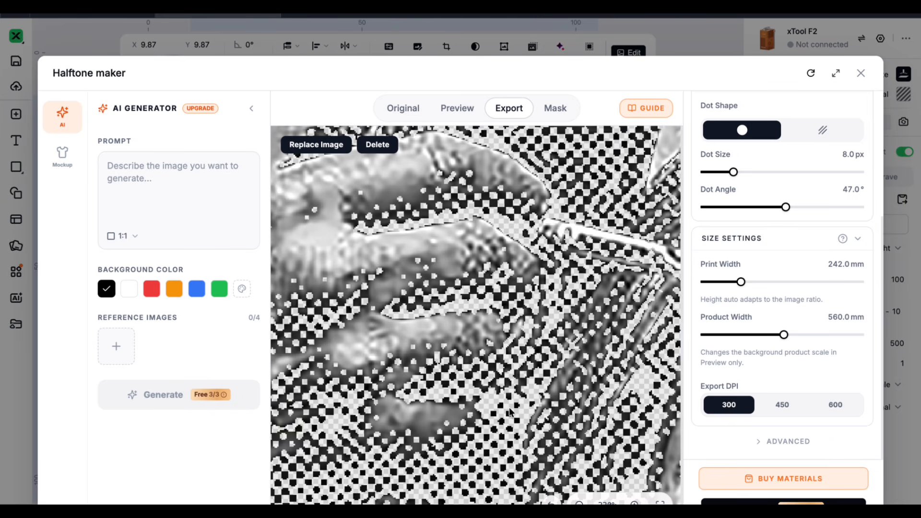
pyautogui.scroll(-2, 510, 411)
pyautogui.scroll(-6, 509, 411)
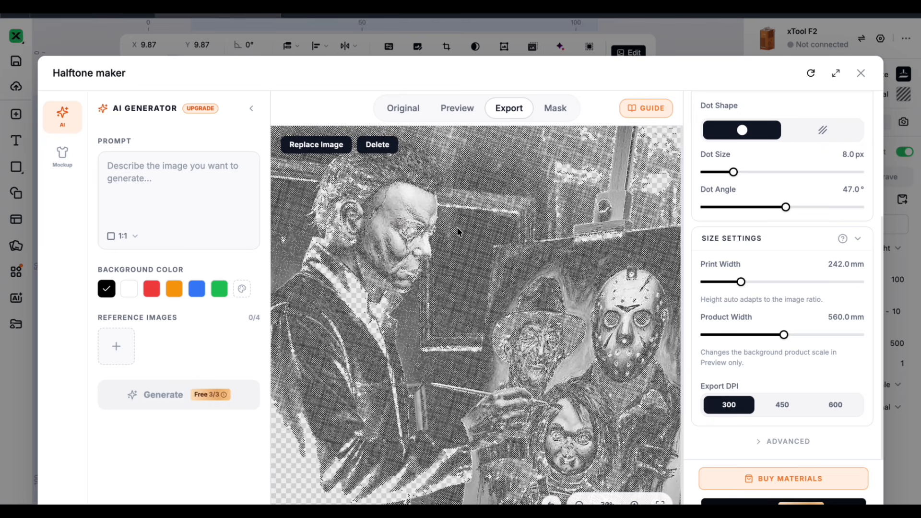
pyautogui.scroll(1, 457, 227)
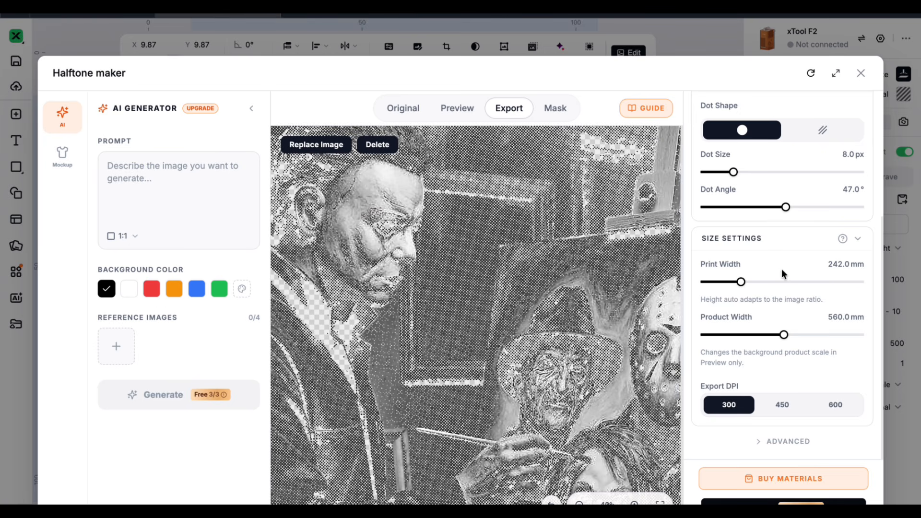
# Set the halftone dot angle to 40° and the dot size to 9 px.
pyautogui.scroll(2, 781, 269)
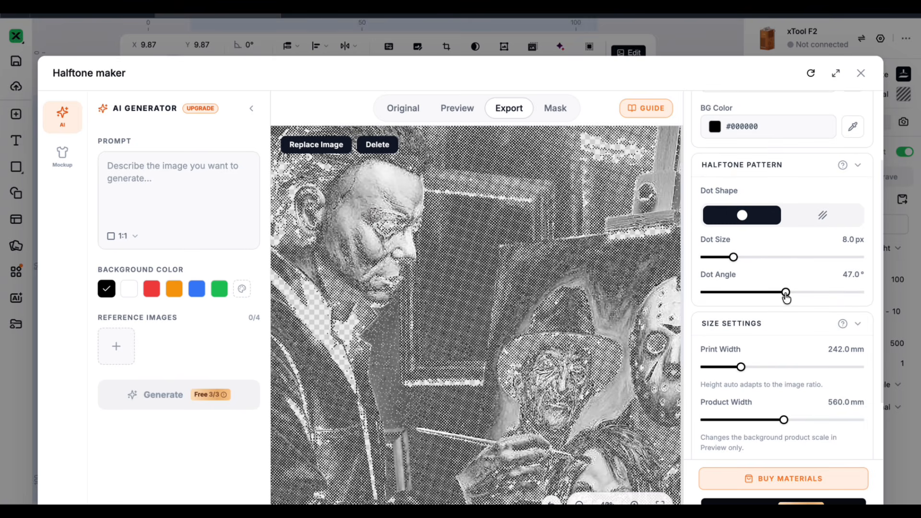
pyautogui.moveTo(785, 293); pyautogui.dragTo(774, 298)
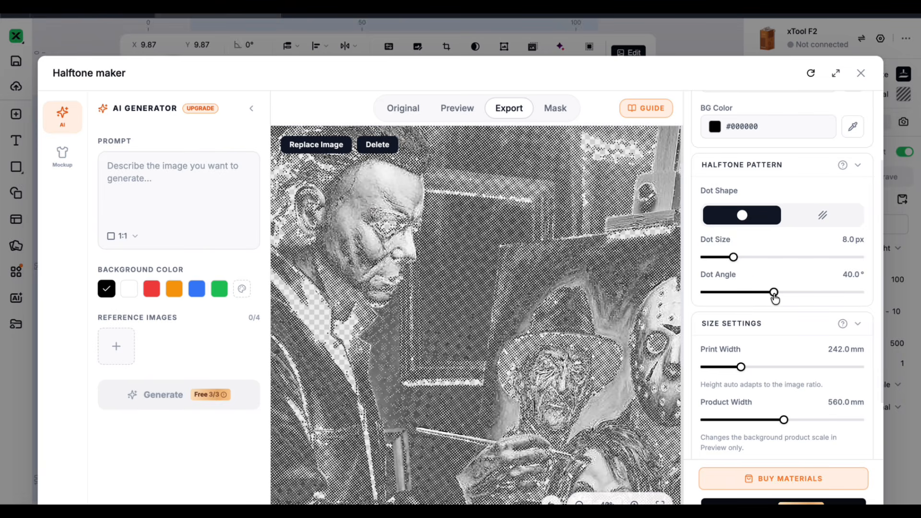
pyautogui.click(733, 258)
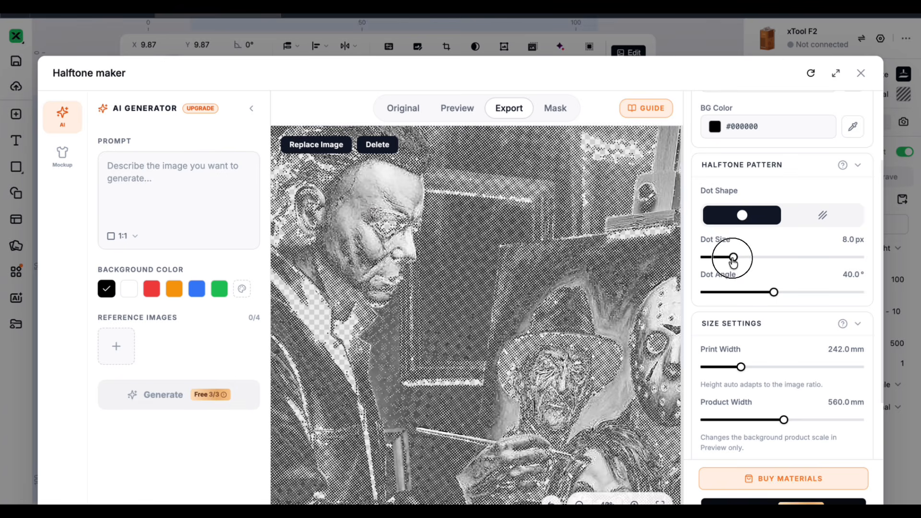
pyautogui.moveTo(732, 259); pyautogui.dragTo(737, 263)
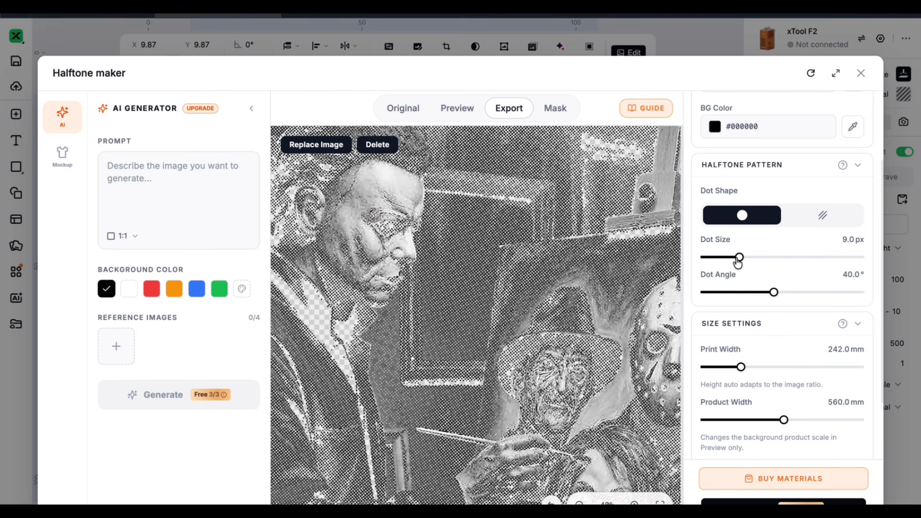
# Examine the halftone in the Mask view, both close up and over the whole image.
pyautogui.click(551, 108)
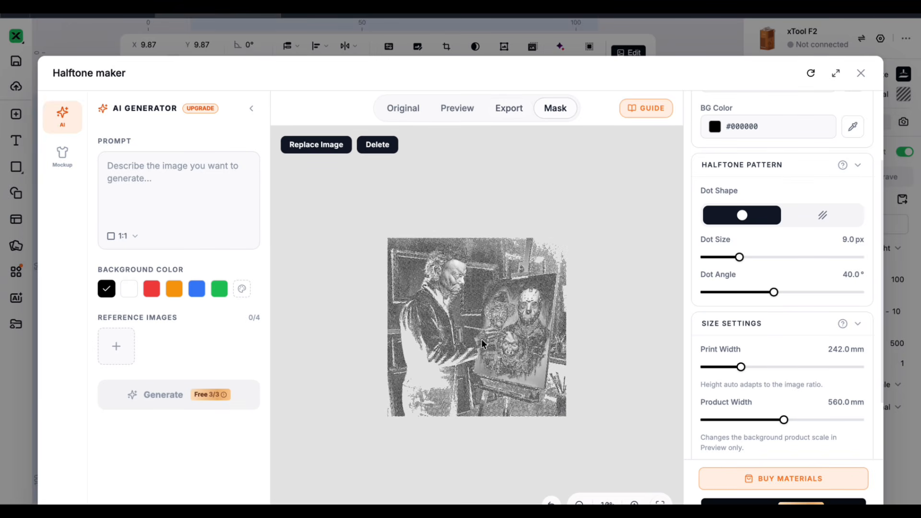
pyautogui.scroll(10, 481, 339)
pyautogui.scroll(-10, 482, 339)
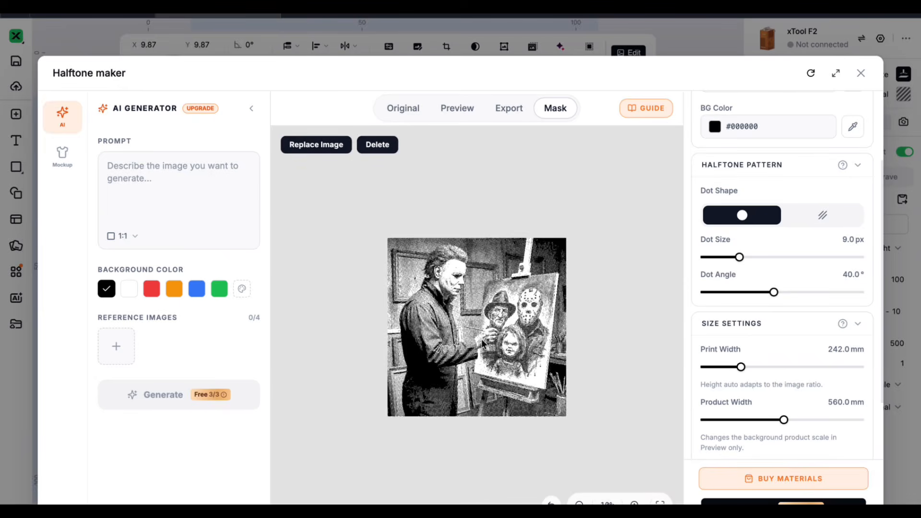
pyautogui.scroll(10, 482, 338)
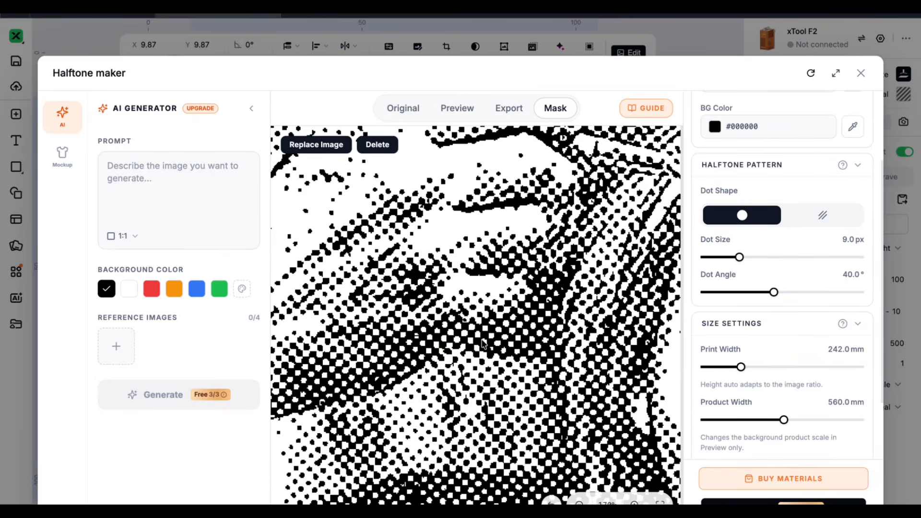
pyautogui.scroll(-10, 481, 342)
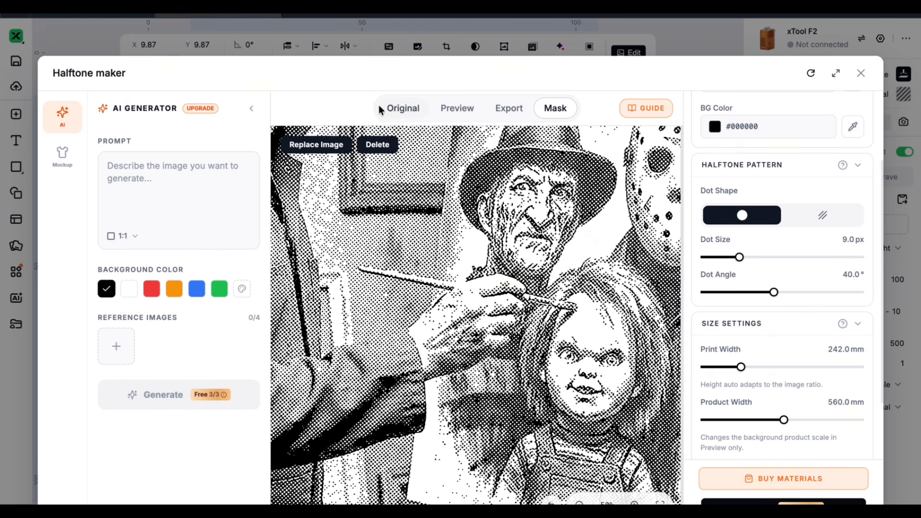
# Compare the Original view with the halftone Preview view up close around the easel painting's corner.
pyautogui.click(410, 108)
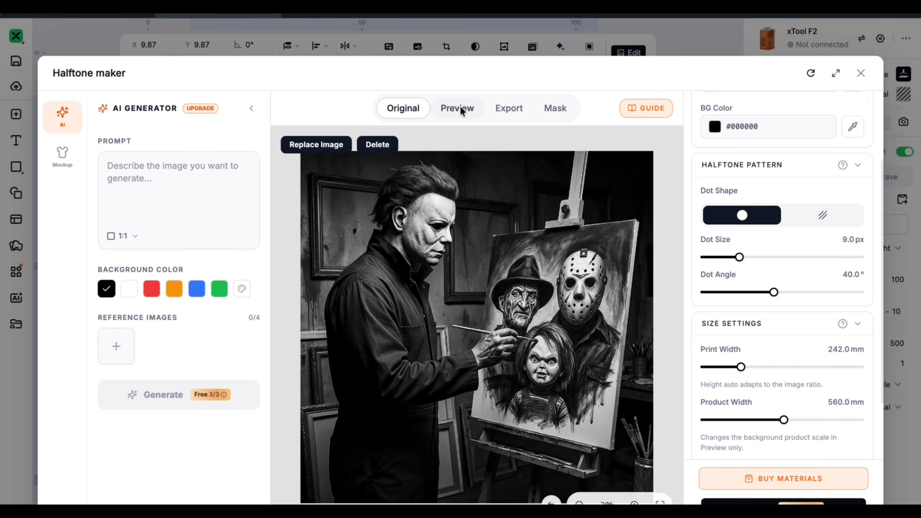
pyautogui.click(460, 108)
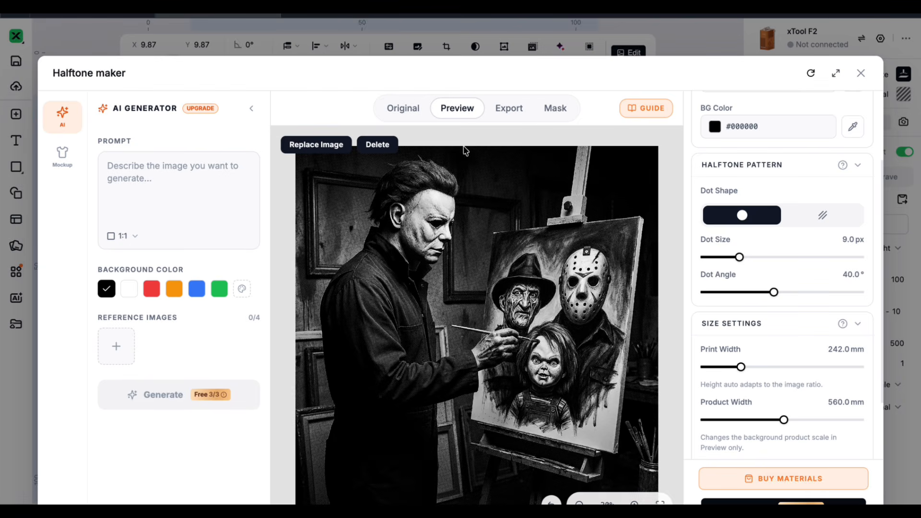
pyautogui.scroll(5, 483, 210)
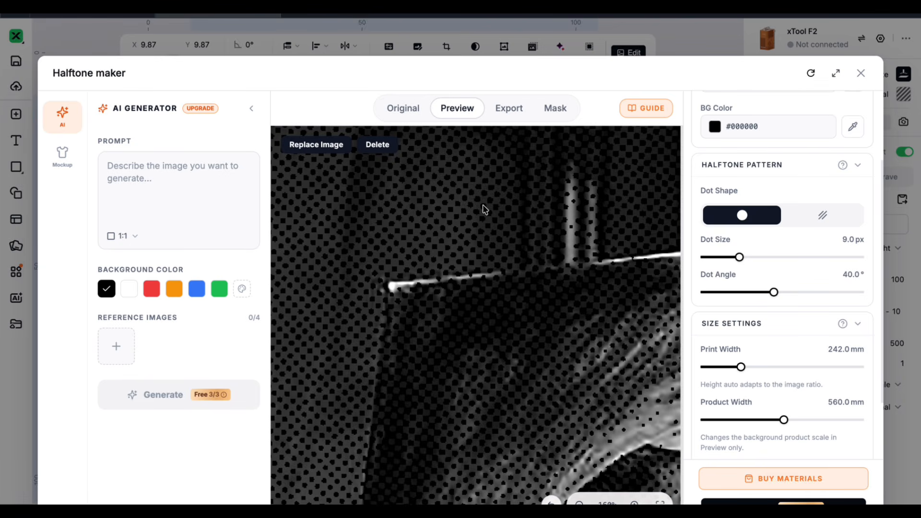
pyautogui.click(401, 109)
pyautogui.scroll(5, 476, 199)
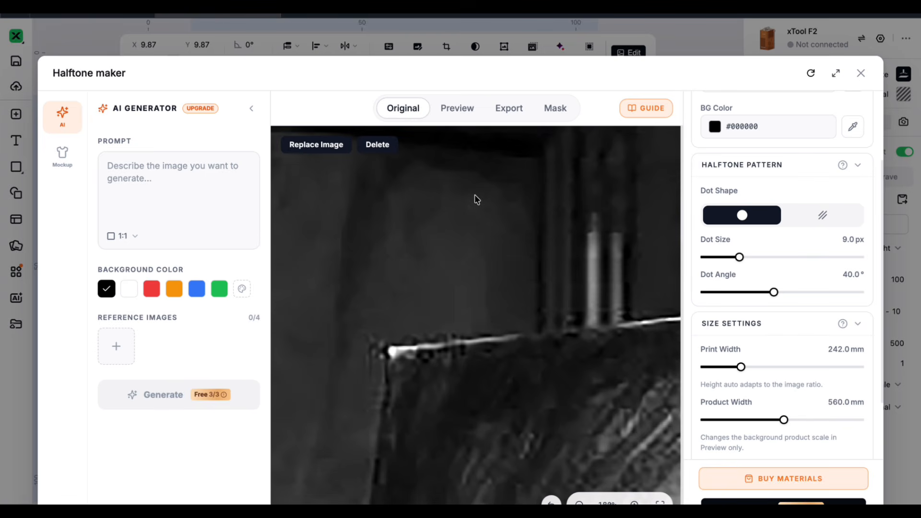
pyautogui.click(456, 108)
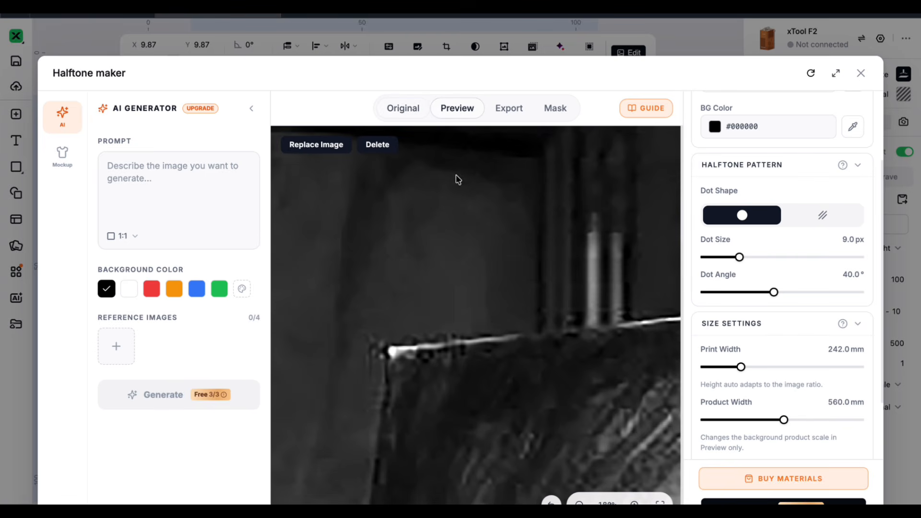
pyautogui.scroll(5, 485, 204)
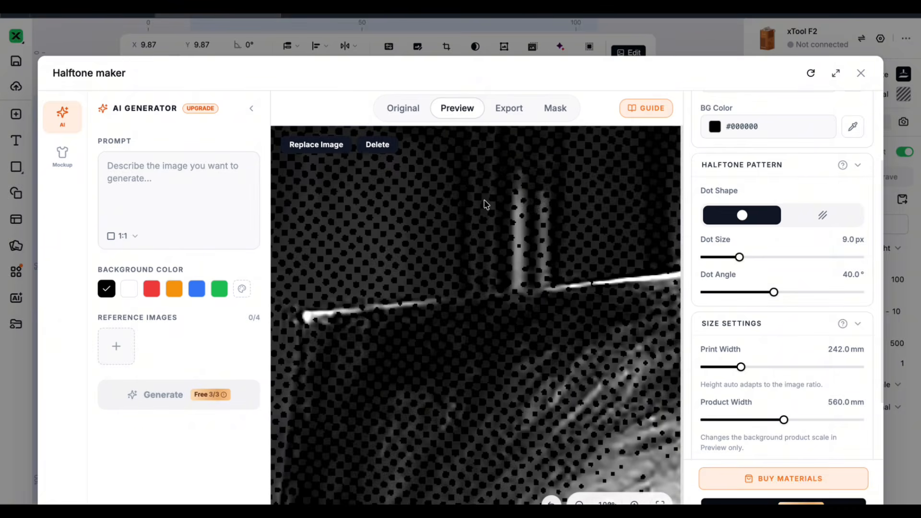
pyautogui.scroll(-5, 485, 203)
# Show the Export view and download the 300 DPI halftone as a PNG to the Downloads folder.
pyautogui.click(506, 109)
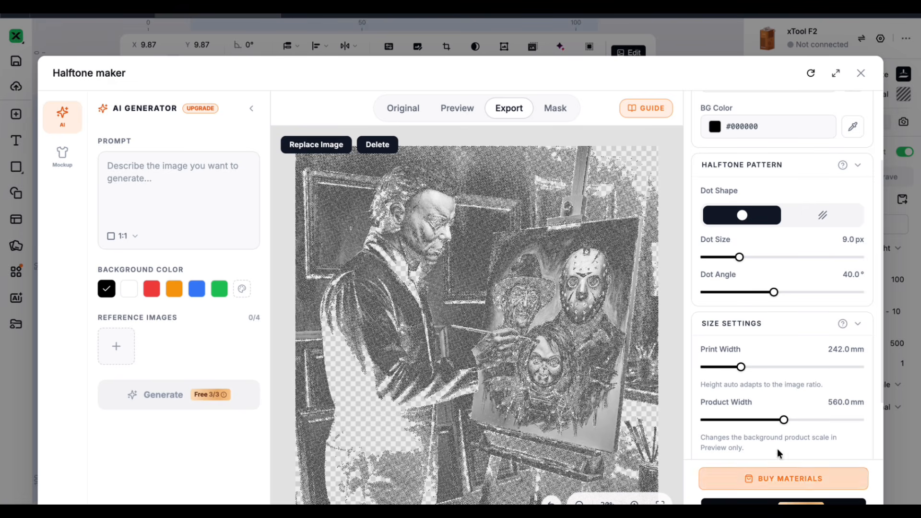
pyautogui.scroll(-2, 777, 448)
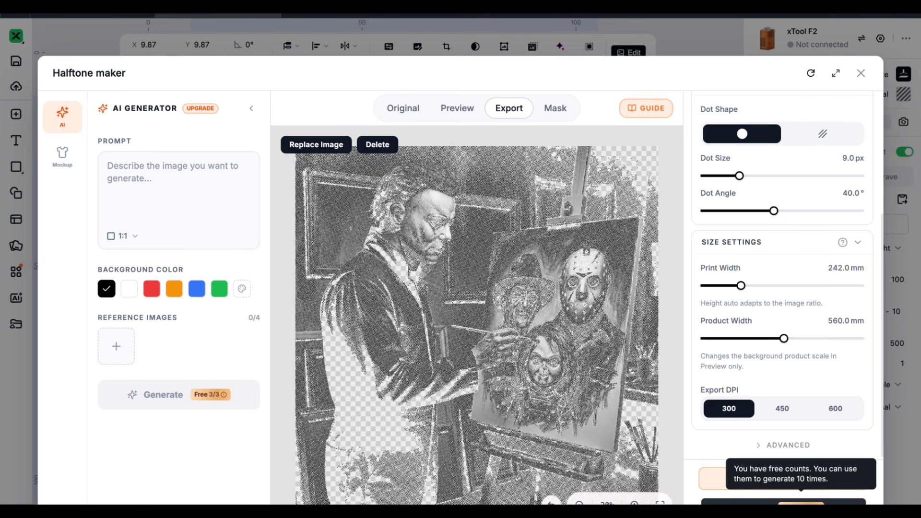
pyautogui.click(801, 501)
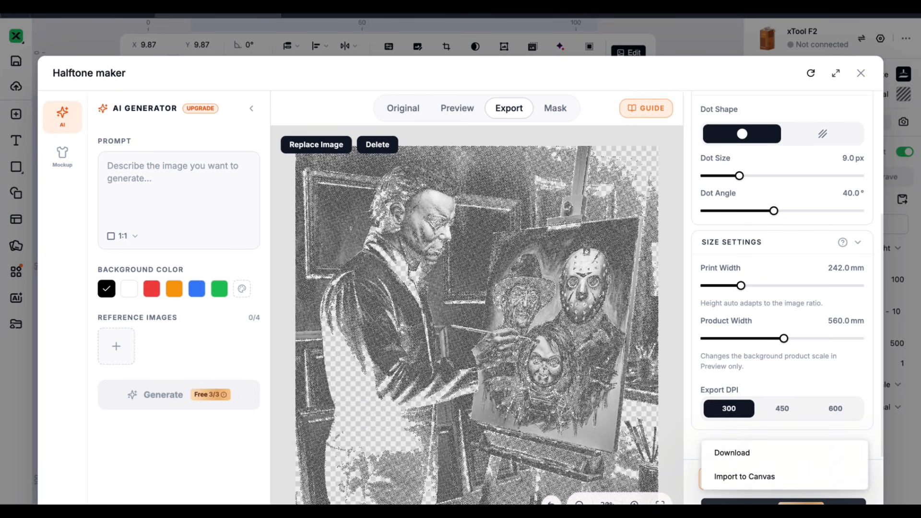
pyautogui.click(741, 453)
pyautogui.click(707, 397)
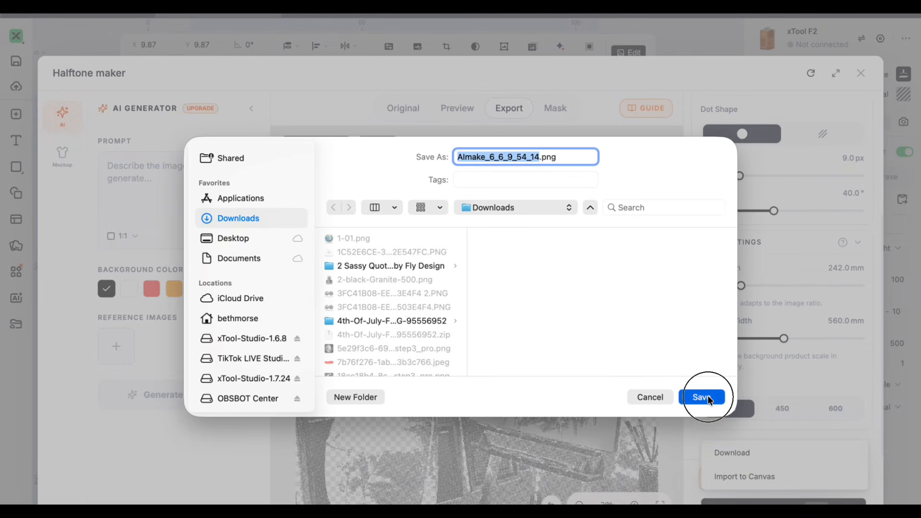
# Import the halftone to the canvas and scale it to fit the working area.
pyautogui.click(765, 479)
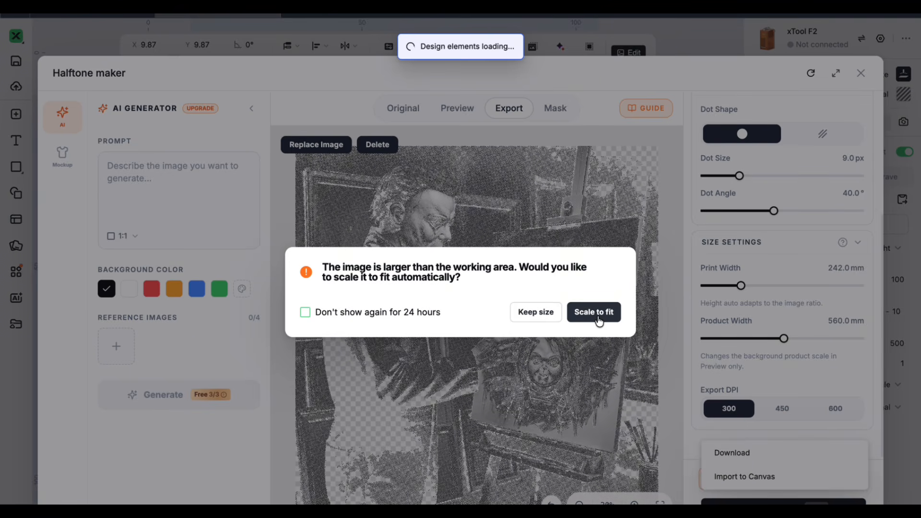
pyautogui.click(594, 313)
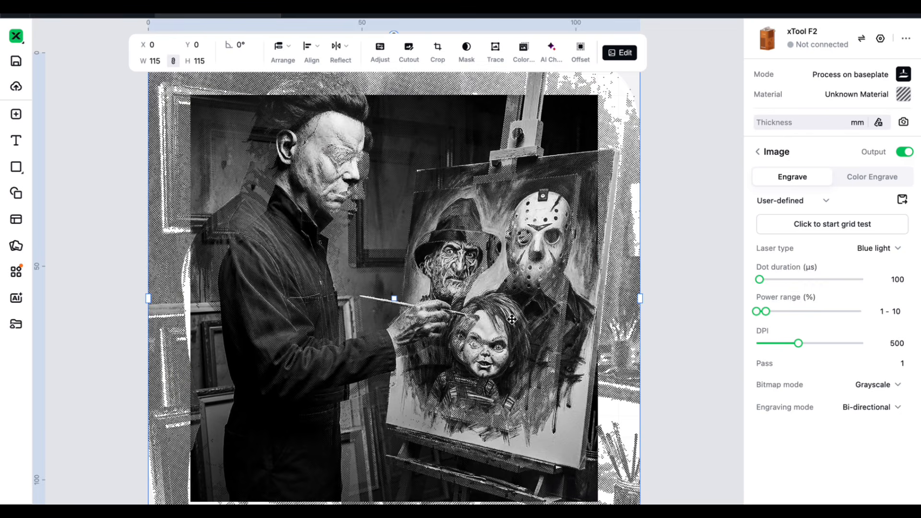
pyautogui.scroll(-3, 451, 303)
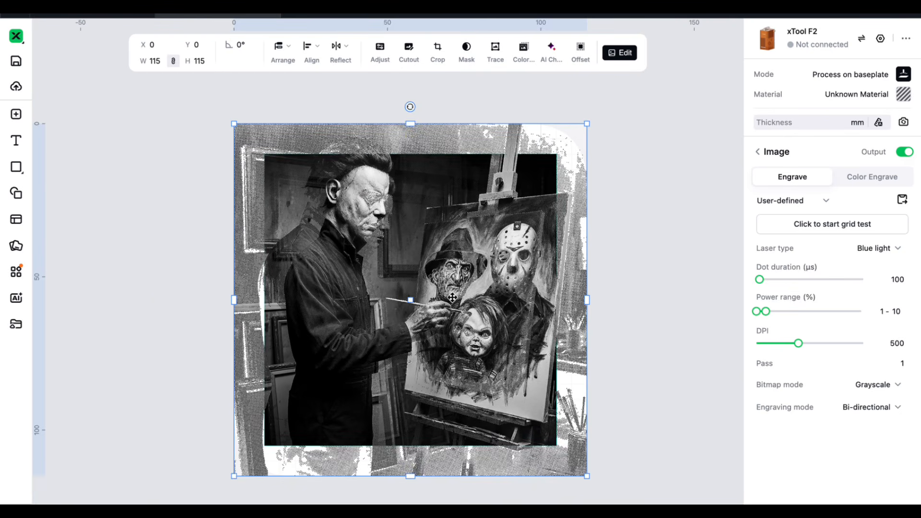
# Move the halftone image off the original photo and delete the original photo from the canvas.
pyautogui.moveTo(440, 272); pyautogui.dragTo(628, 259)
pyautogui.moveTo(328, 278); pyautogui.dragTo(111, 288)
pyautogui.press('Delete')
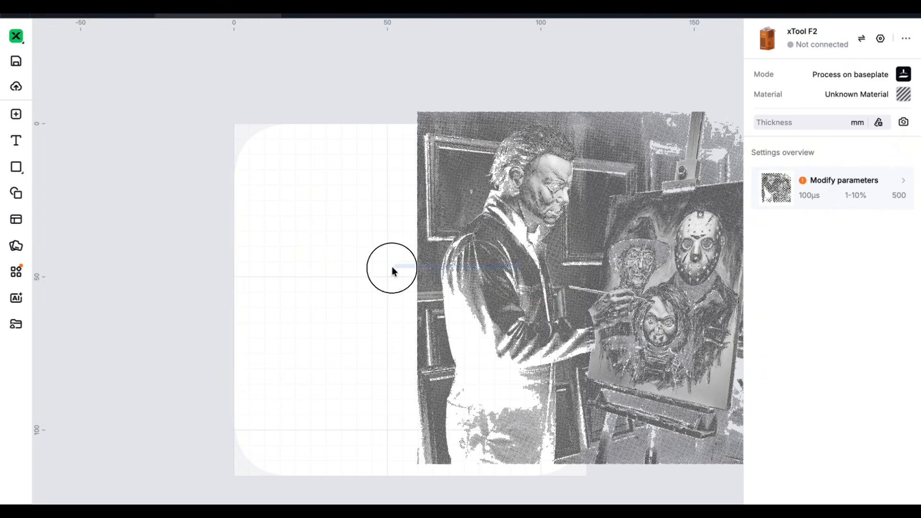
# Move the halftone image back onto the working area and shrink it to 95.12 × 95.12 mm.
pyautogui.click(567, 255)
pyautogui.moveTo(578, 255); pyautogui.dragTo(401, 264)
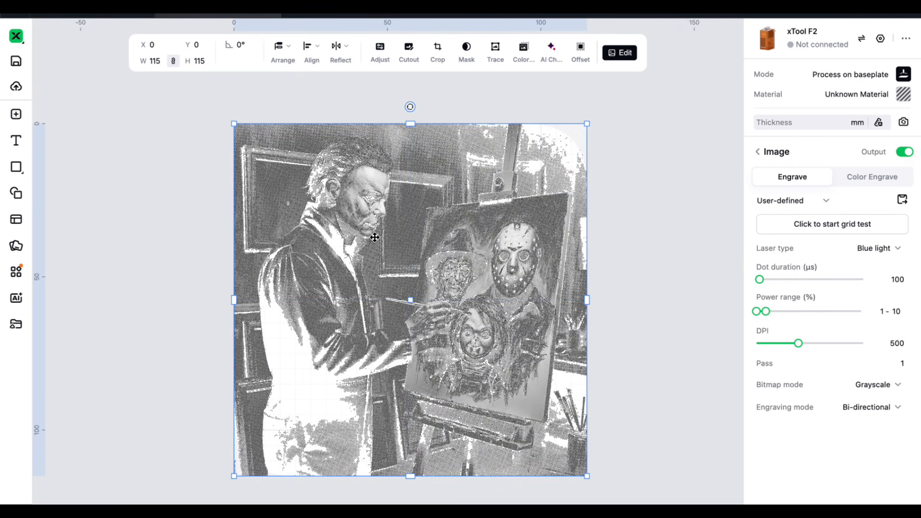
pyautogui.moveTo(412, 122); pyautogui.dragTo(413, 154)
# Open the halftone image's editing options, search the materials for "co" and apply Square Rock Coaster as the material.
pyautogui.click(628, 53)
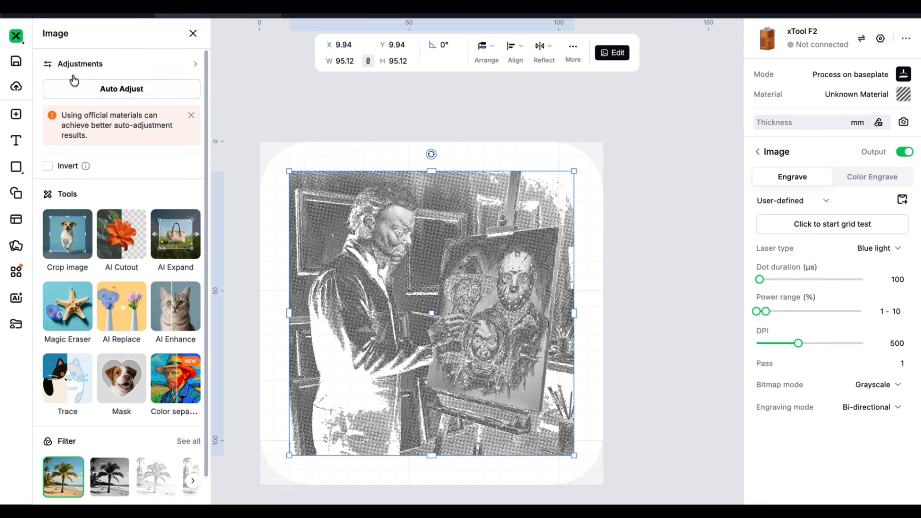
pyautogui.click(909, 100)
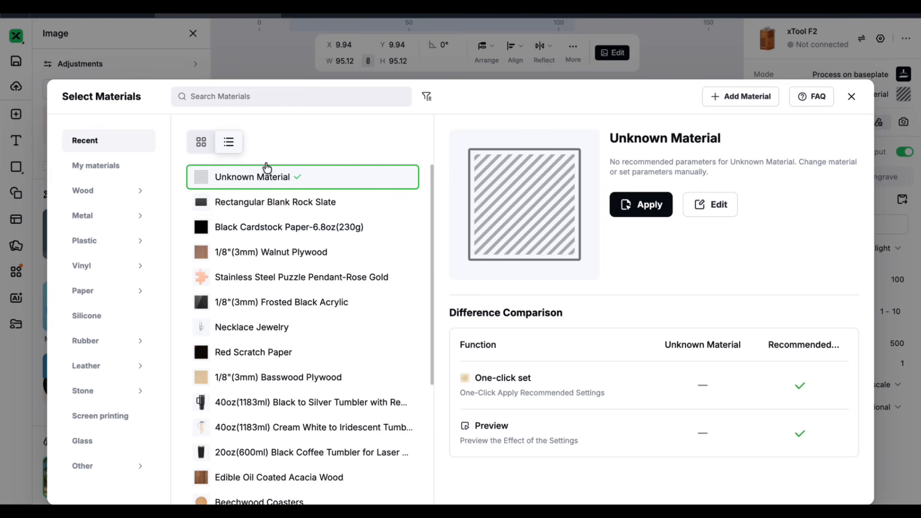
pyautogui.click(280, 96)
pyautogui.write('co')
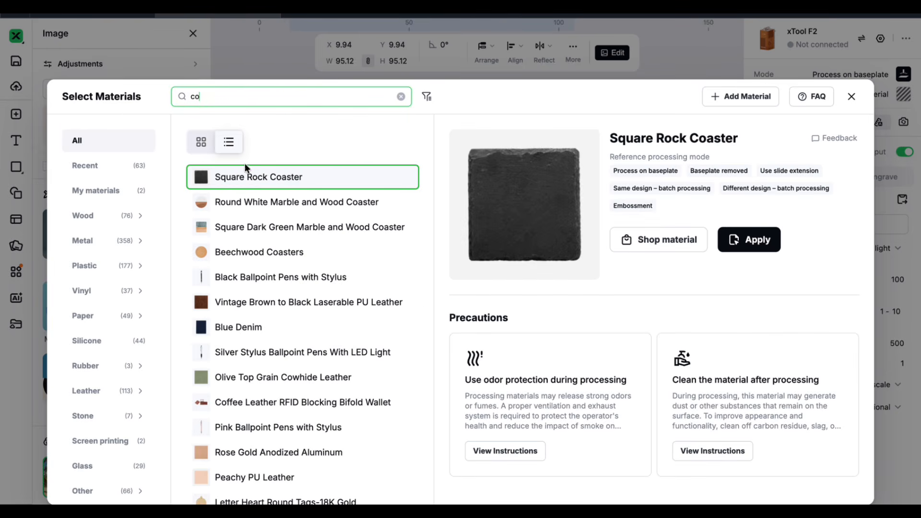
pyautogui.click(766, 237)
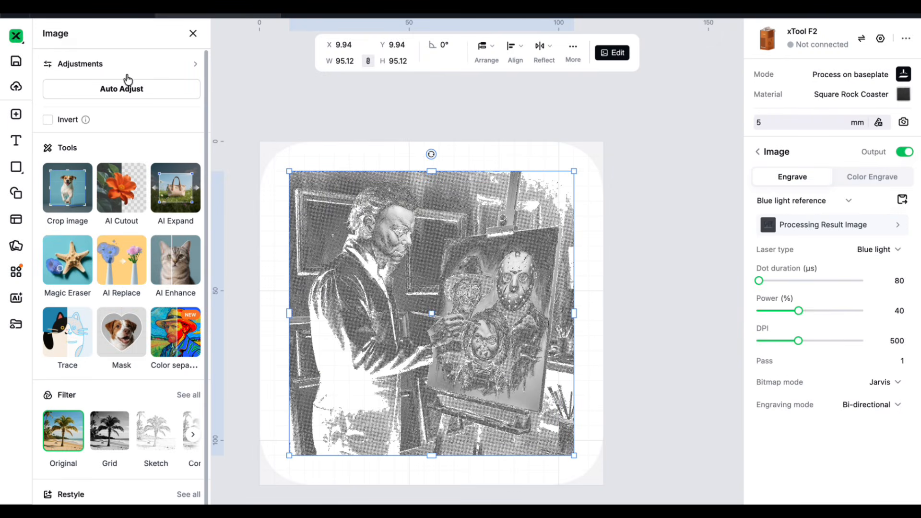
# Apply Auto Adjust to the halftone image and inspect its dot pattern up close.
pyautogui.click(127, 65)
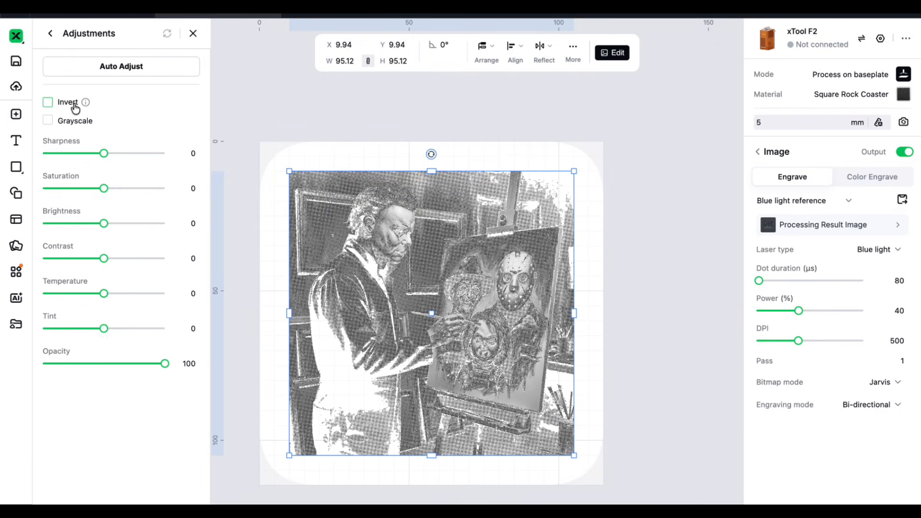
pyautogui.click(120, 72)
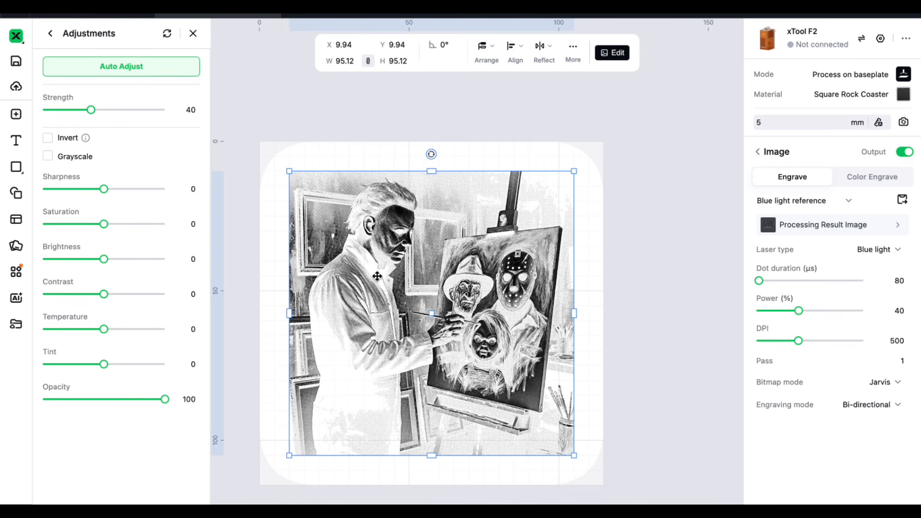
pyautogui.scroll(5, 389, 297)
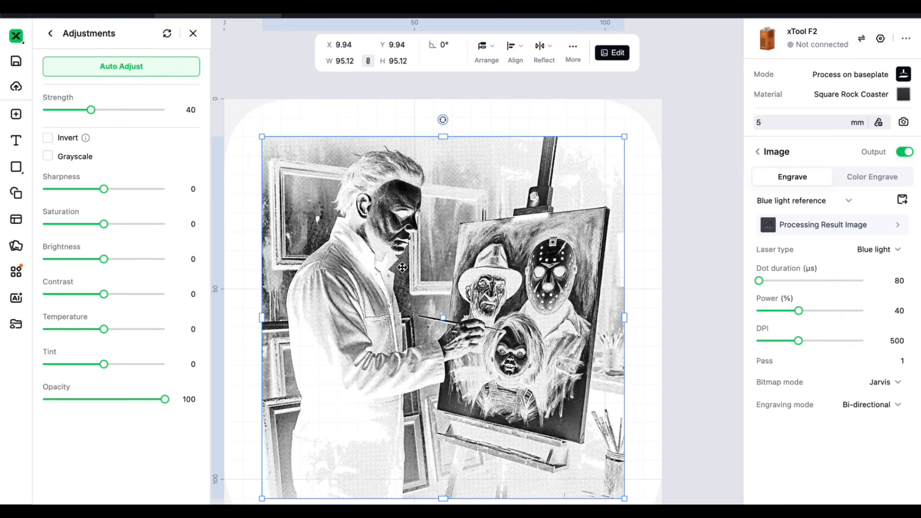
pyautogui.scroll(5, 401, 267)
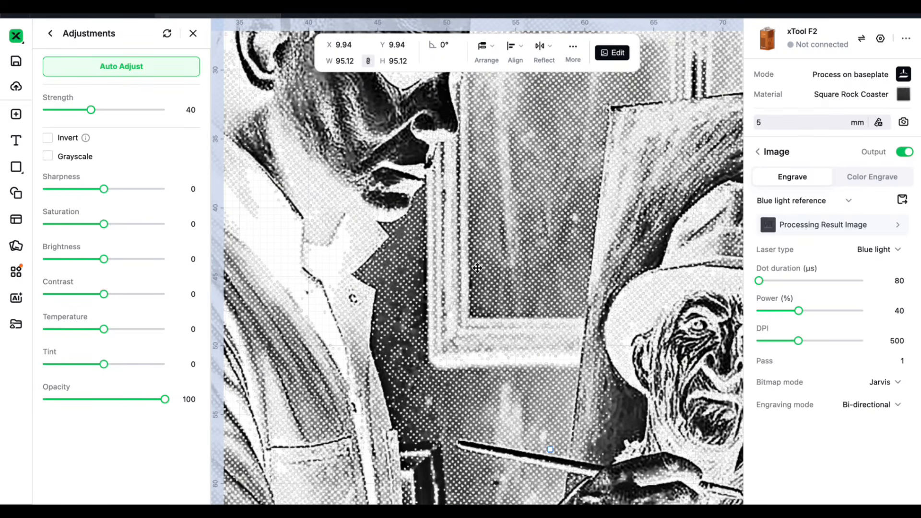
pyautogui.scroll(-7, 478, 267)
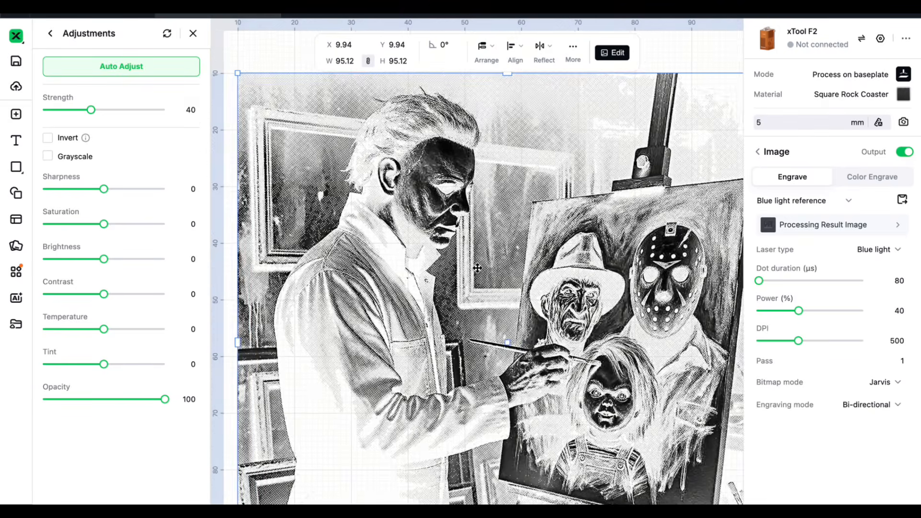
pyautogui.scroll(-2, 477, 268)
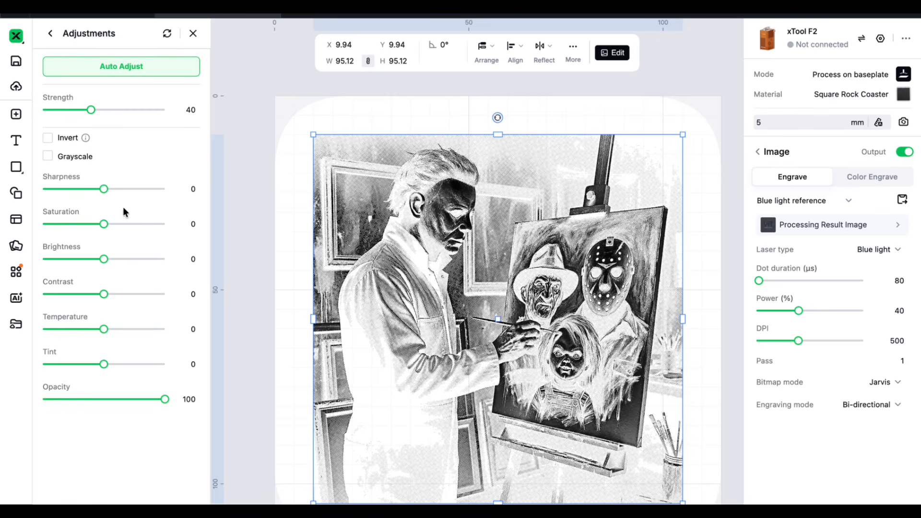
# Set the halftone image's sharpness to 10, lower its contrast slightly and close the adjustments.
pyautogui.moveTo(104, 188); pyautogui.dragTo(116, 190)
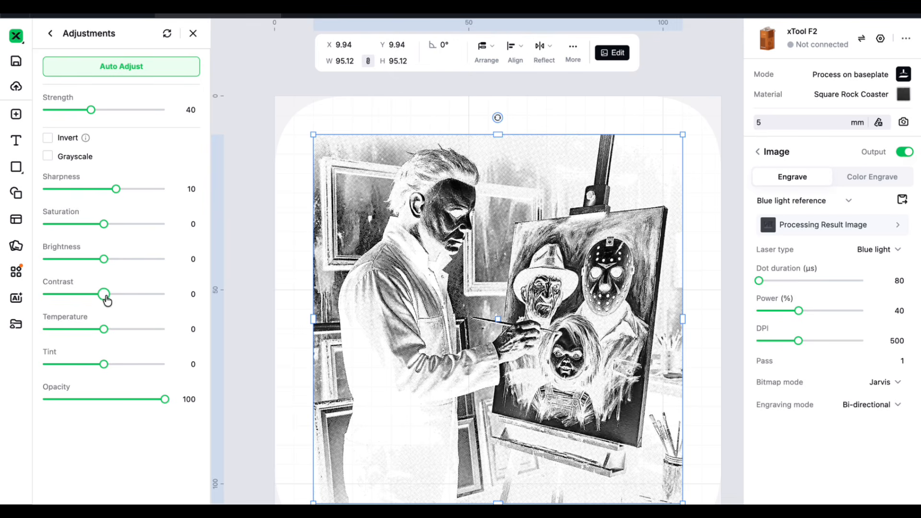
pyautogui.moveTo(105, 296); pyautogui.dragTo(98, 298)
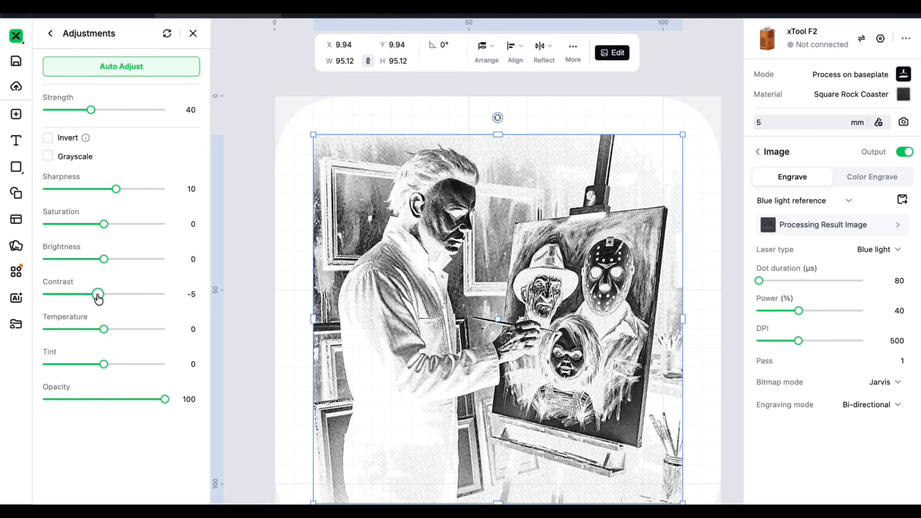
pyautogui.moveTo(98, 299)
pyautogui.mouseDown()
pyautogui.moveTo(117, 297)
pyautogui.moveTo(102, 298)
pyautogui.mouseUp()
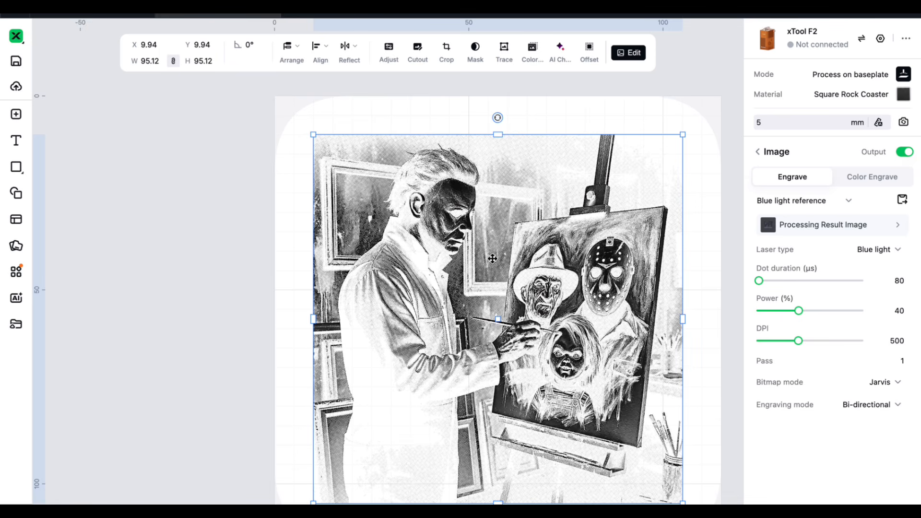
pyautogui.scroll(-2, 495, 262)
pyautogui.scroll(-2, 496, 263)
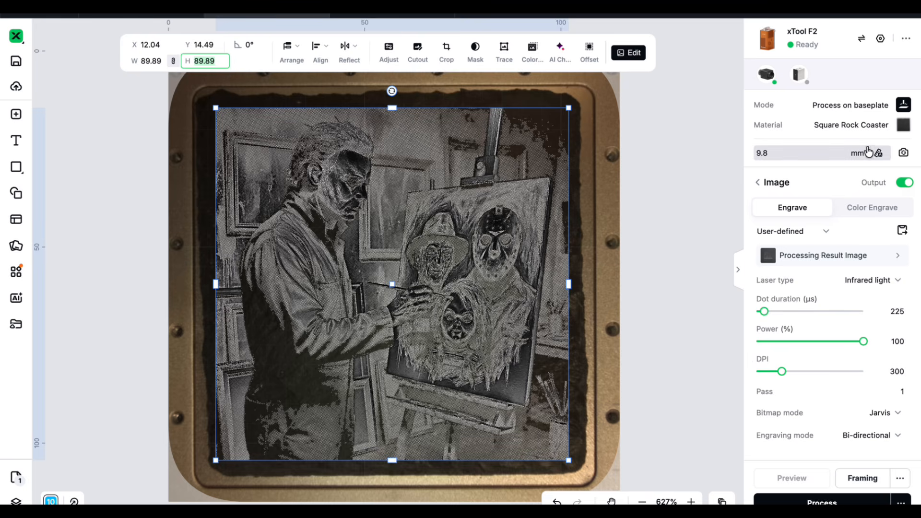
# Send the halftone engraving positioned on the coaster to processing.
pyautogui.moveTo(881, 155)
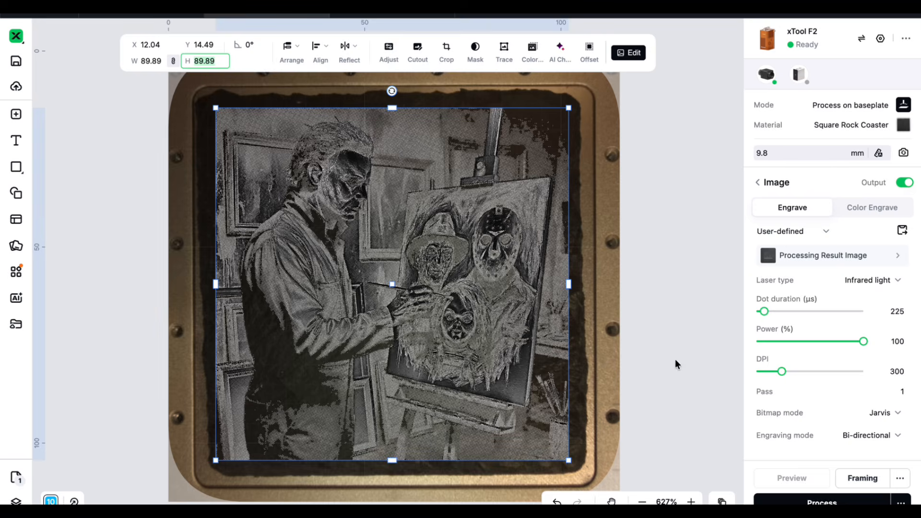
pyautogui.click(835, 498)
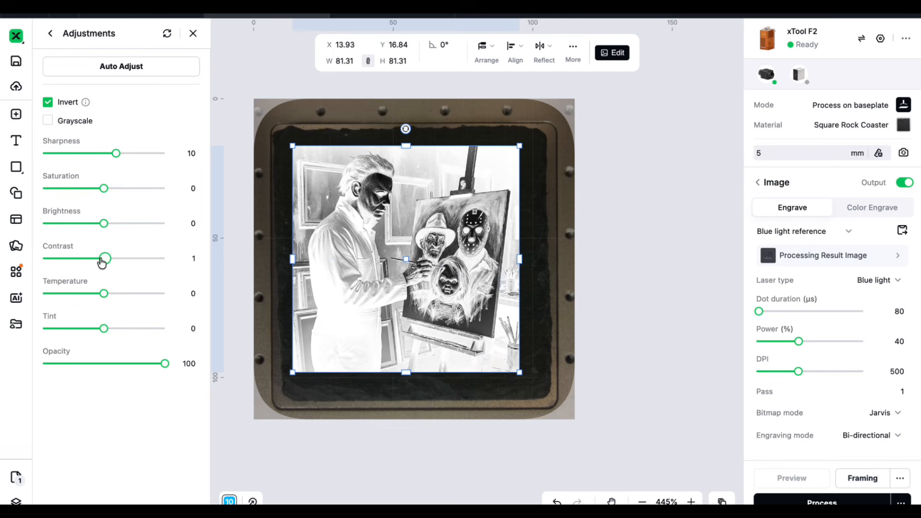
# Set the inverted image's contrast to -4 and close the adjustments.
pyautogui.moveTo(100, 261); pyautogui.dragTo(100, 263)
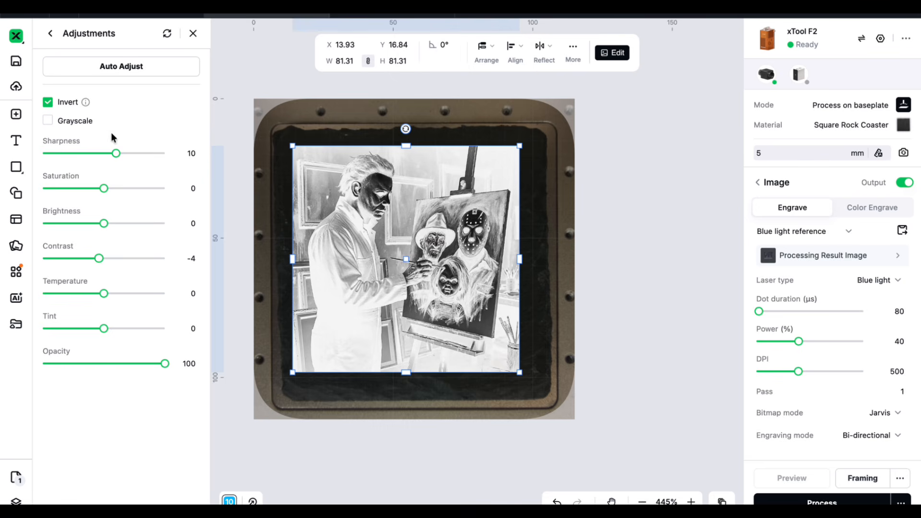
pyautogui.click(191, 35)
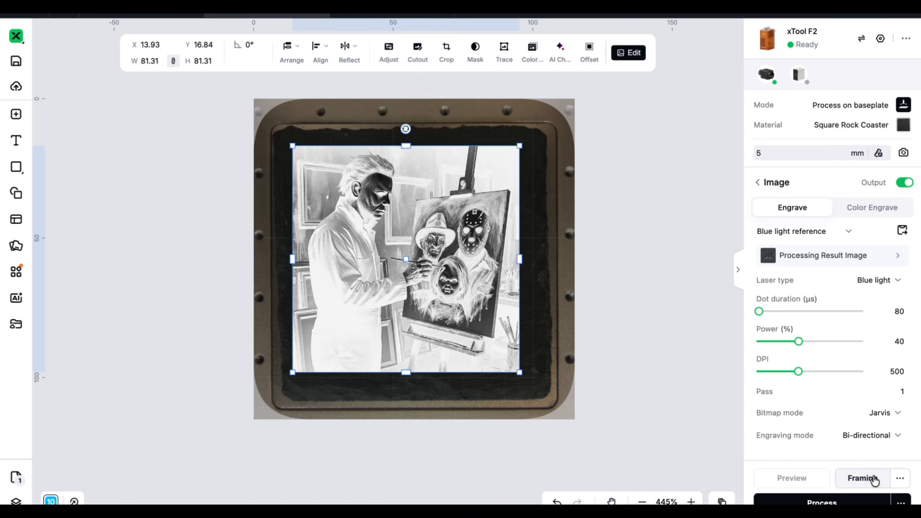
# Set the engraving to Infrared light with a 225 µs dot duration, 100% power and 300 DPI, and start framing.
pyautogui.click(886, 281)
pyautogui.click(853, 325)
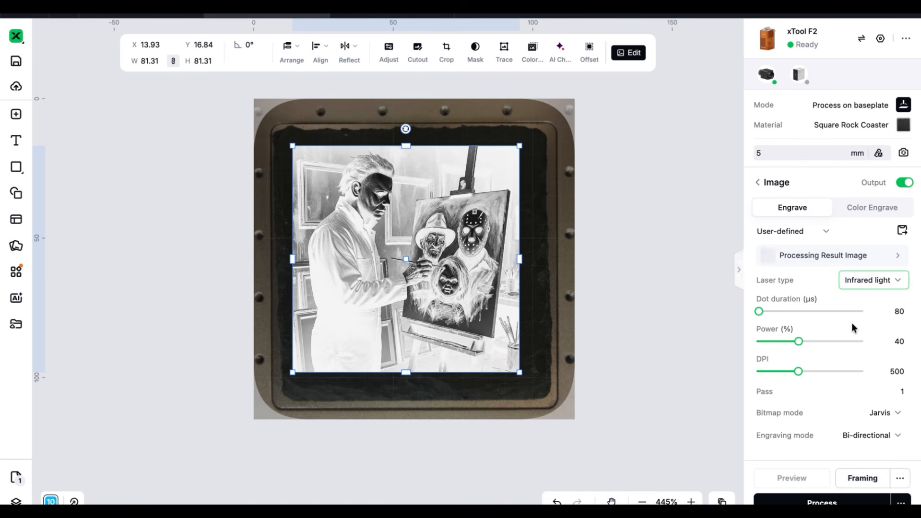
pyautogui.click(886, 312)
pyautogui.write('225')
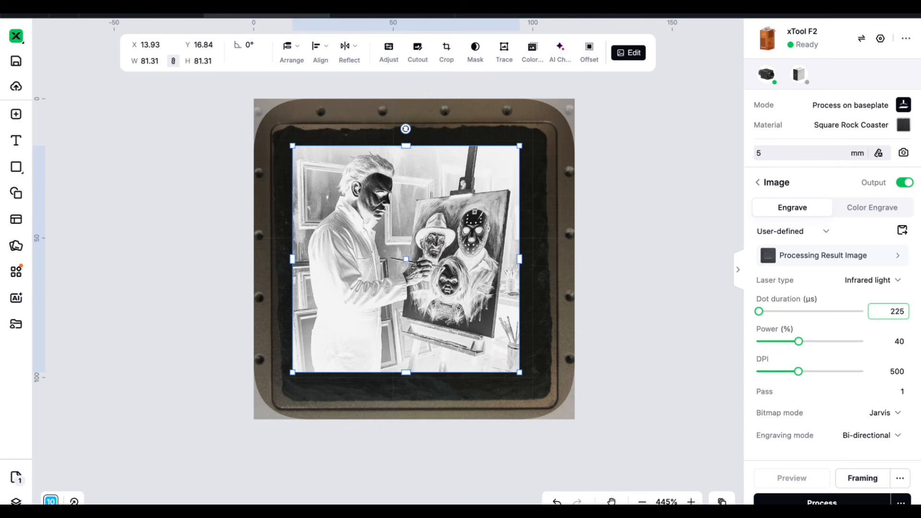
pyautogui.click(885, 341)
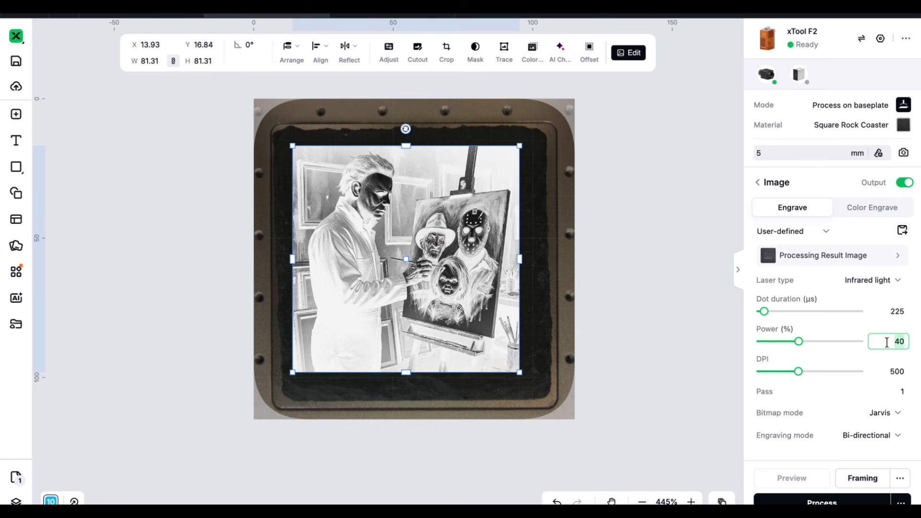
pyautogui.write('100')
pyautogui.click(888, 370)
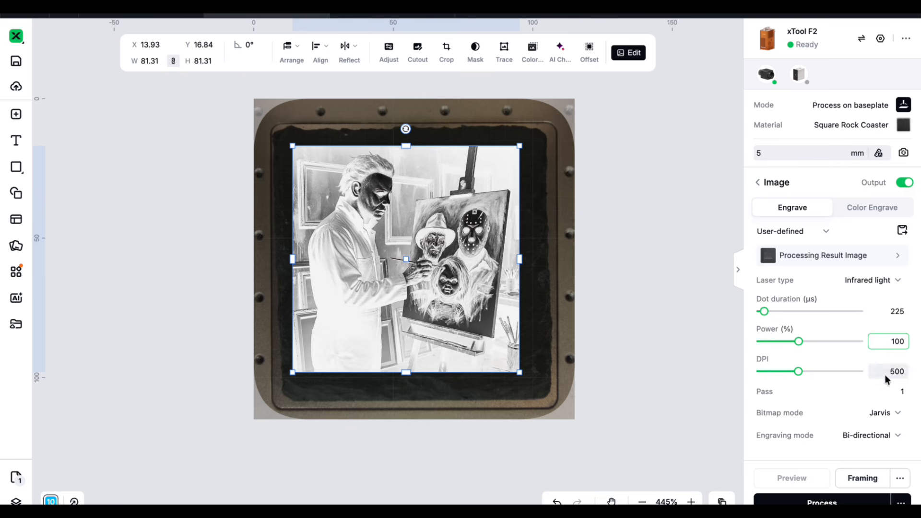
pyautogui.write('300')
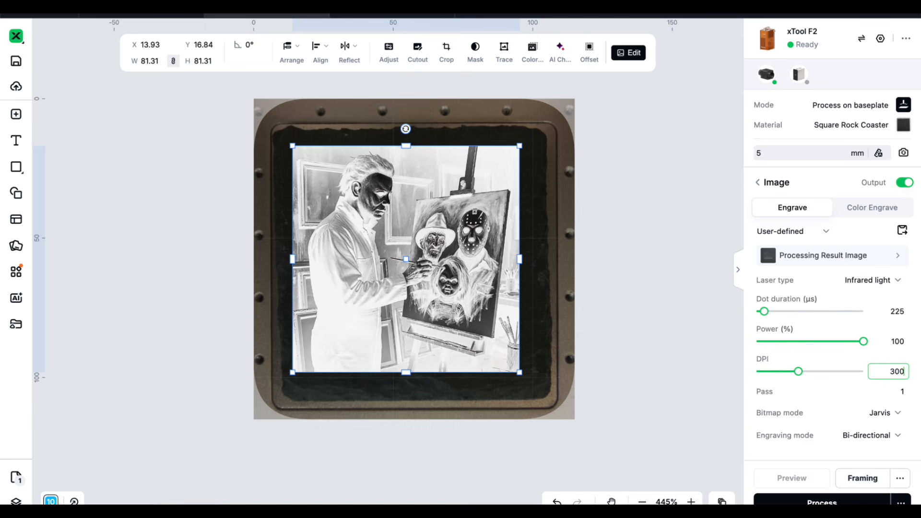
pyautogui.click(871, 482)
pyautogui.click(872, 485)
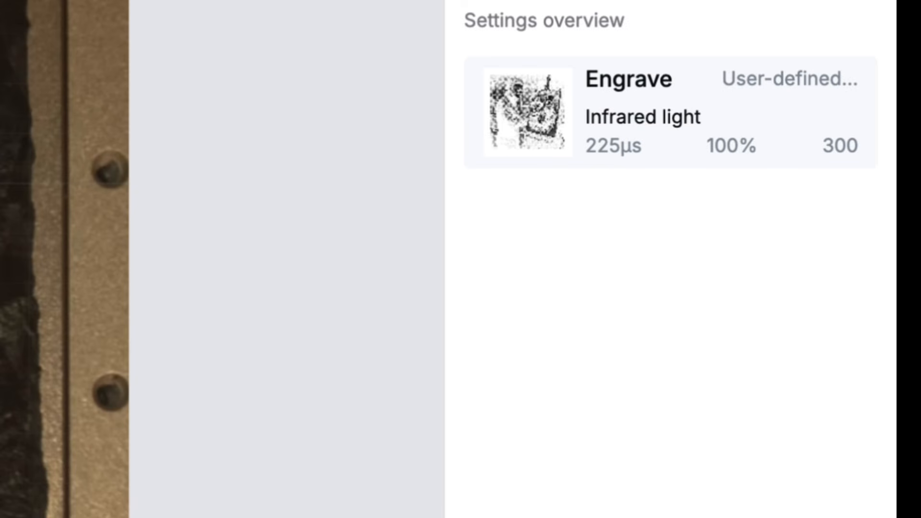
# Leave the pre-processing check and return to the canvas.
pyautogui.click(685, 168)
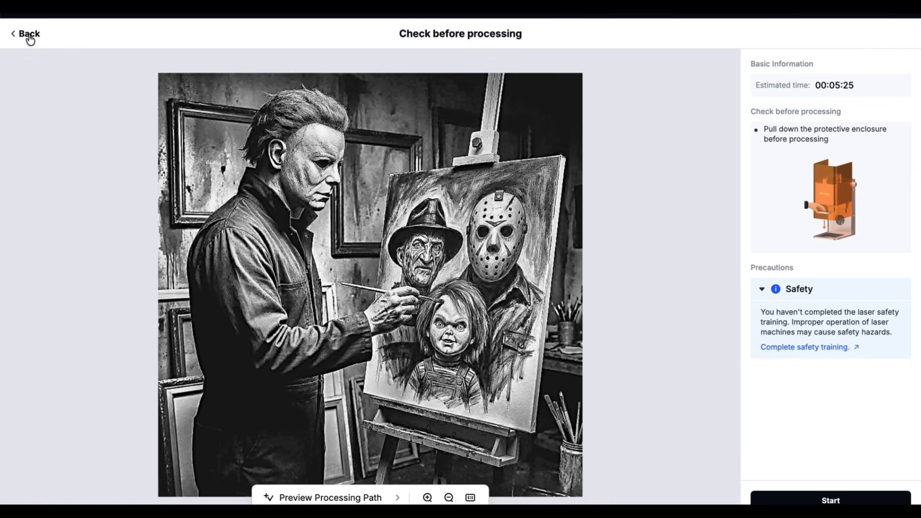
pyautogui.click(29, 37)
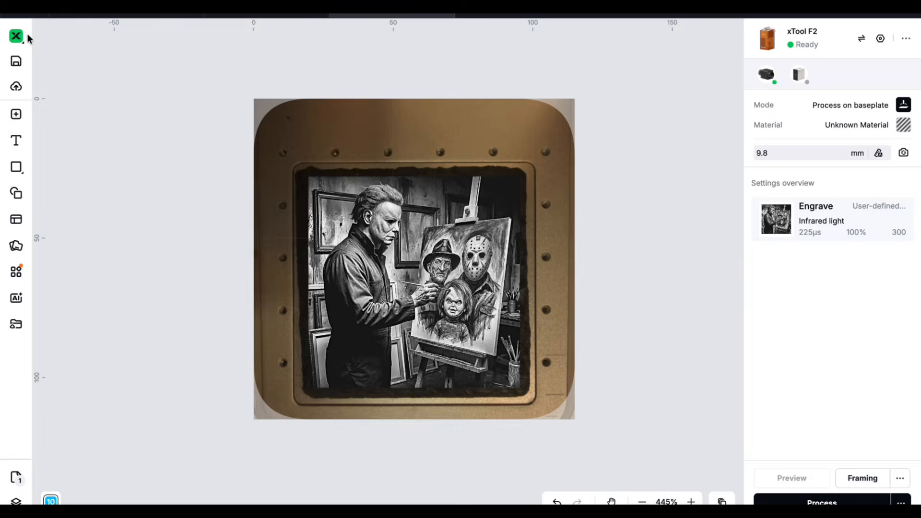